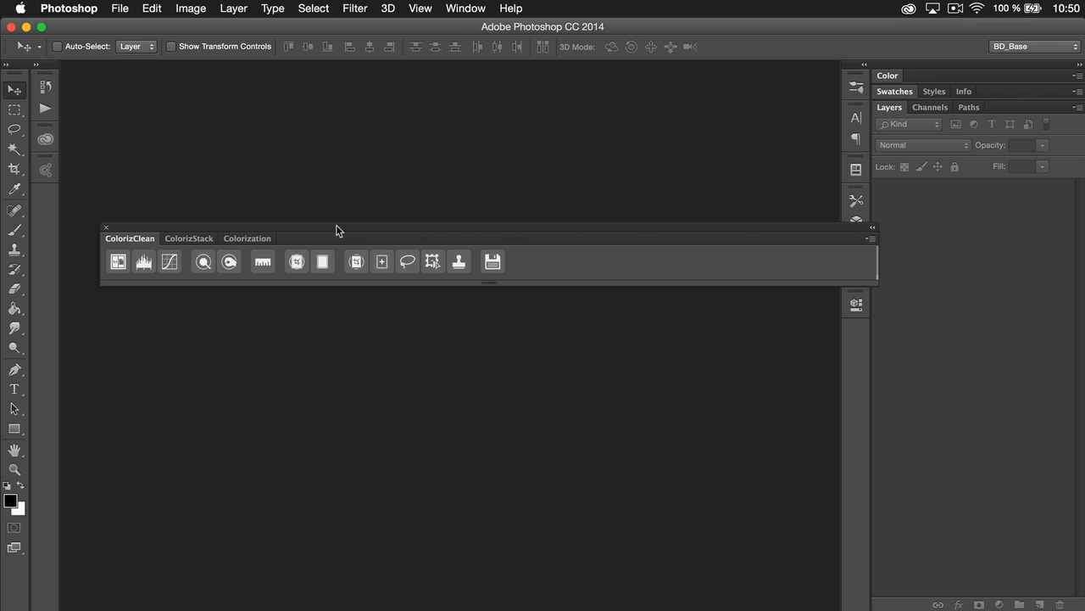
Read the ColorizClean panel's About information and open its online information page
left_click(870, 238)
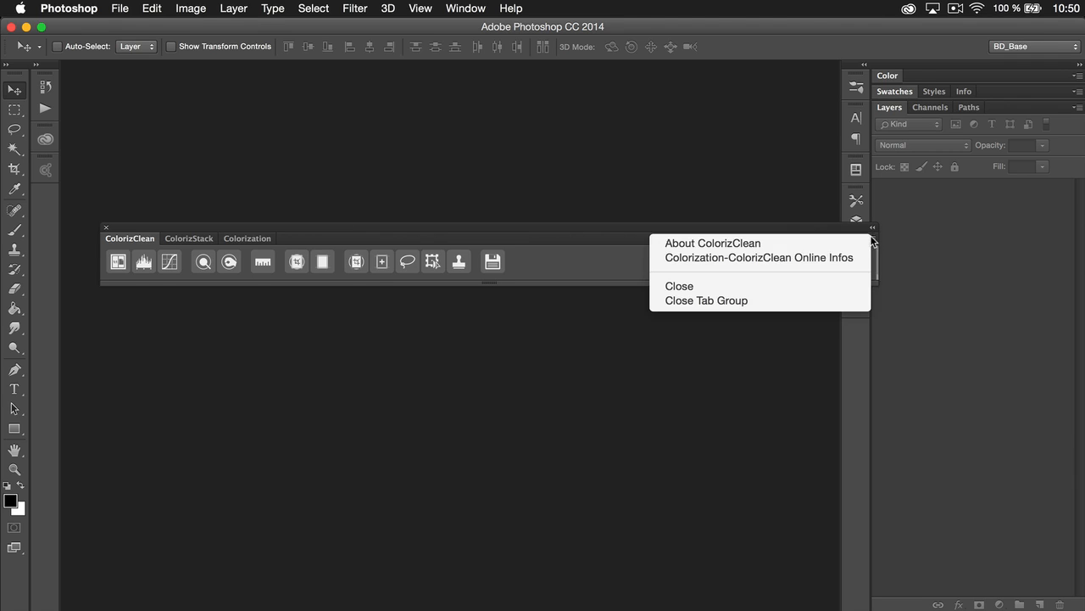
left_click(826, 241)
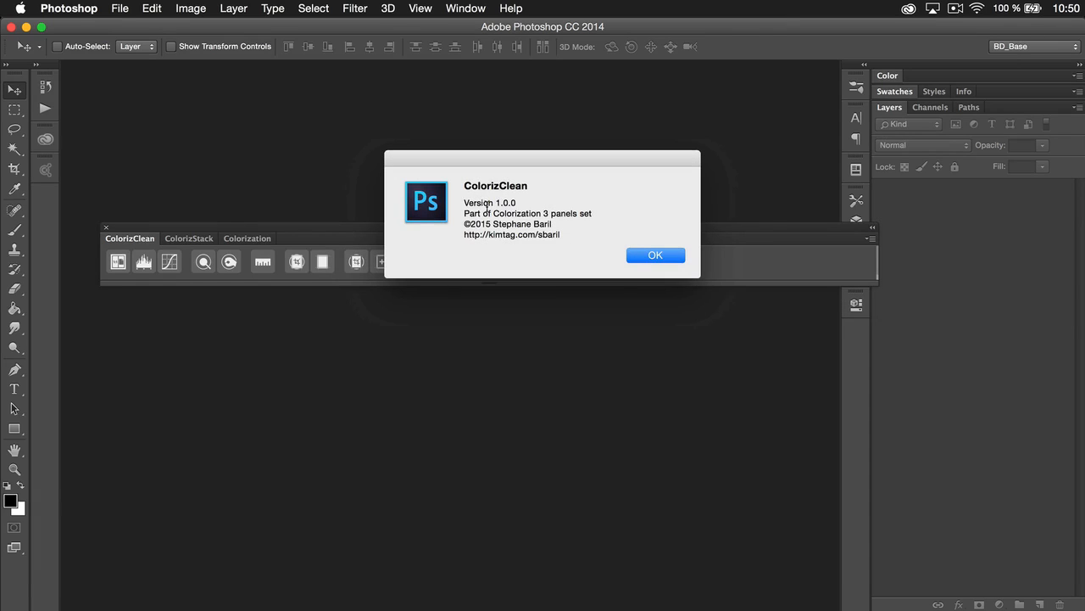
left_click(659, 259)
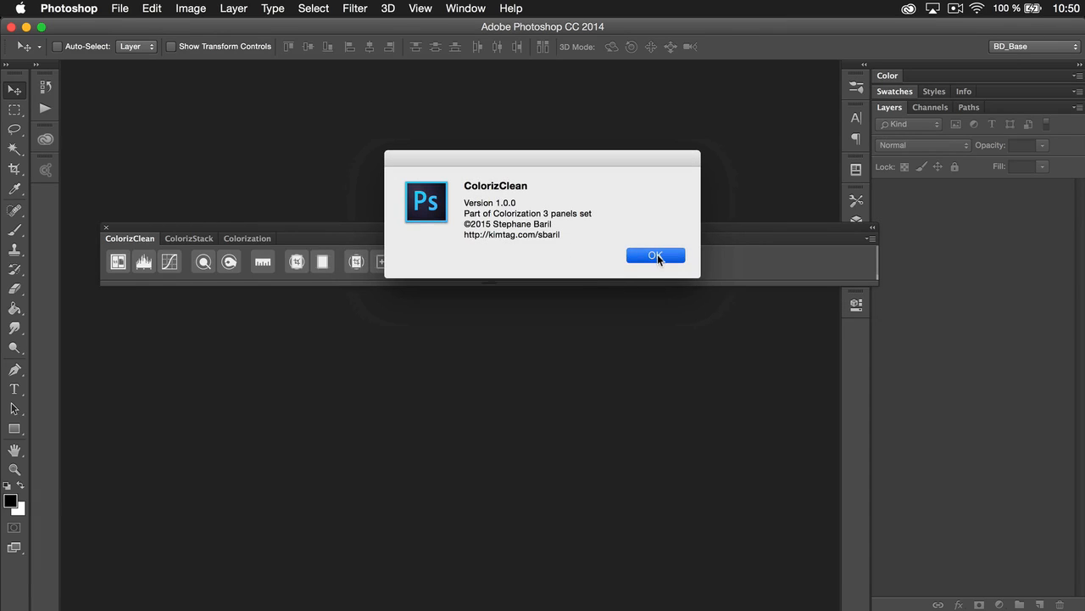
left_click(870, 239)
left_click(825, 260)
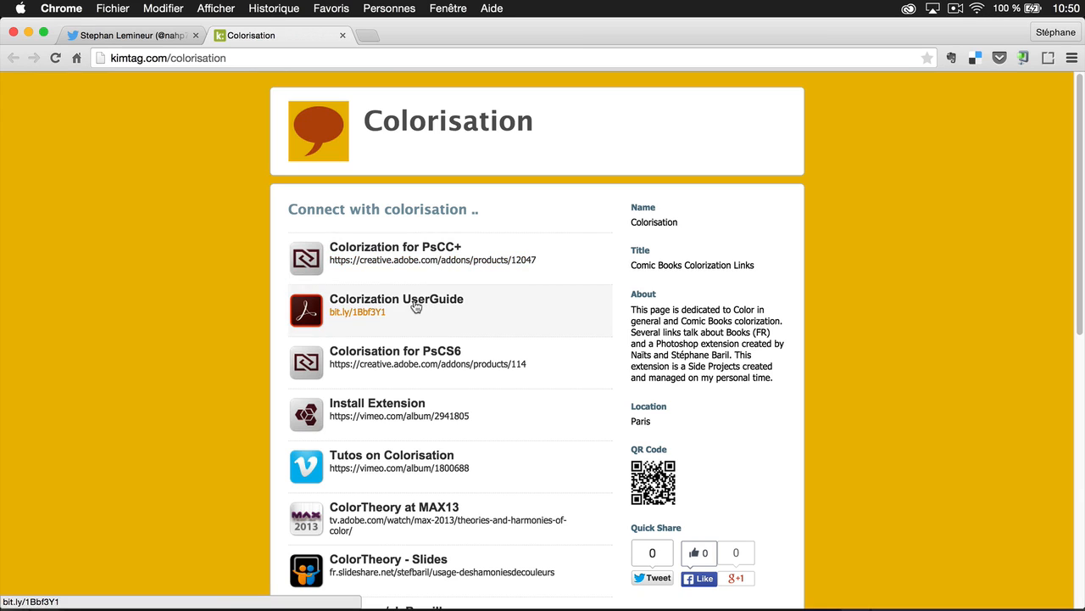
Switch to Acrobat Pro and page through Colorization_User_Guide_01.pdf to page 3
key("super+Tab")
key("super+Tab")
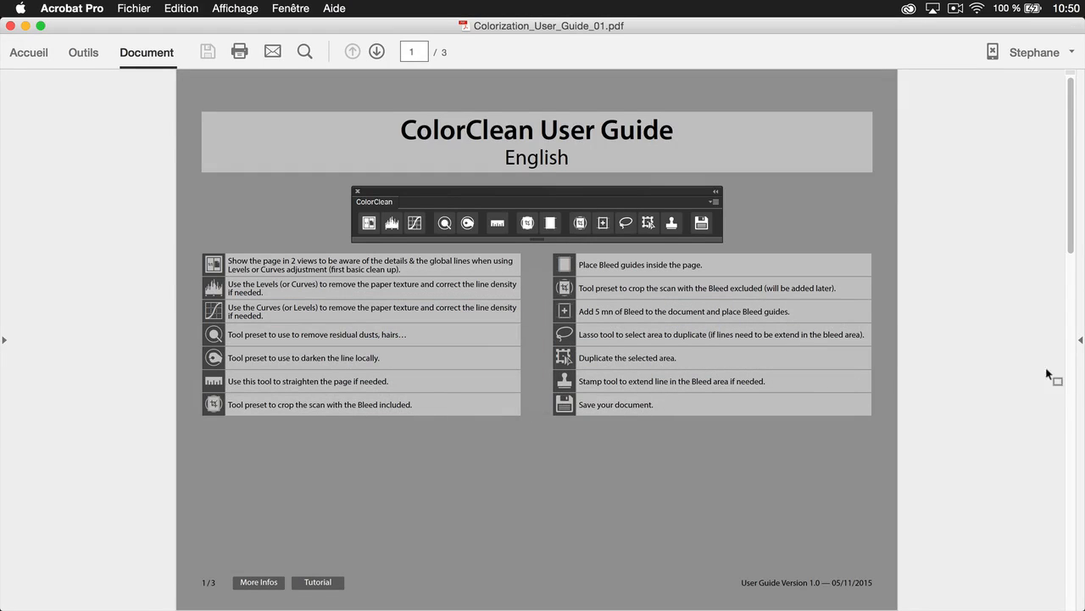
left_click(1071, 376)
left_click(1071, 413)
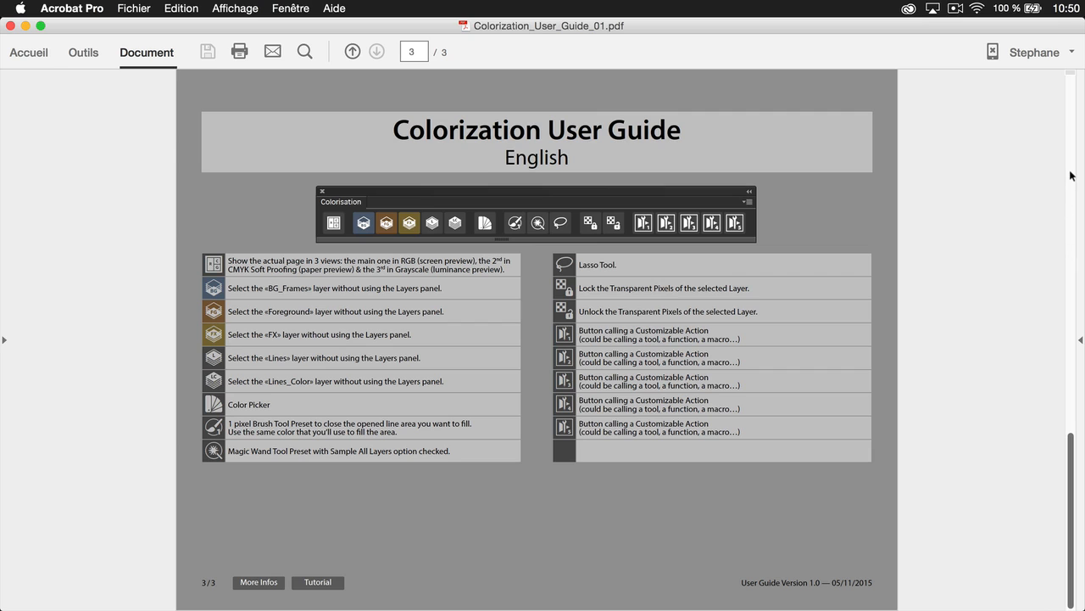
Switch back to Chrome and show the artist's Twitter profile page
key("super+Tab")
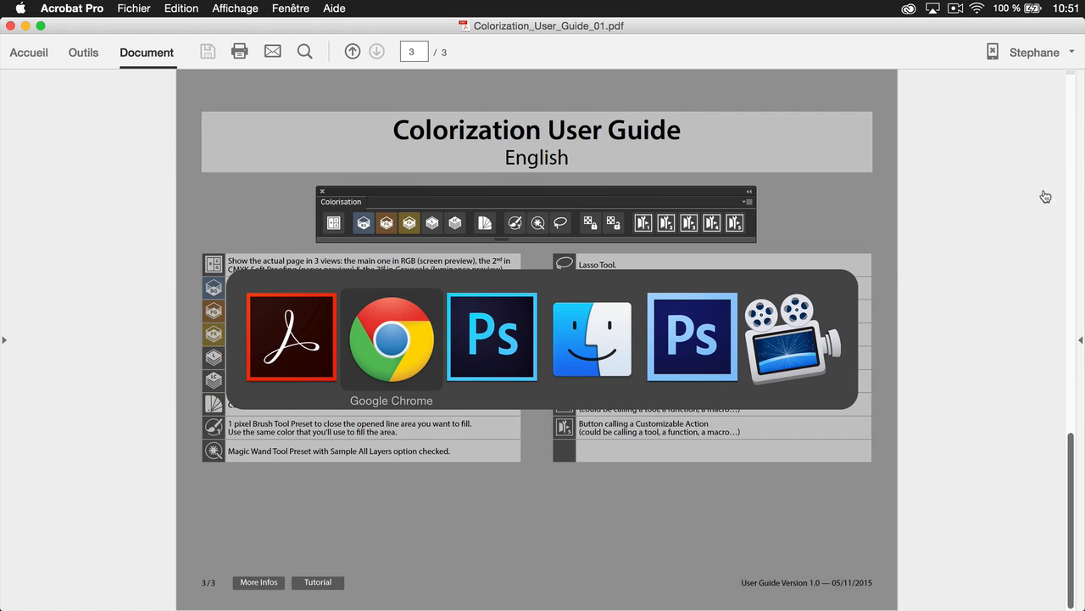
left_click(377, 370)
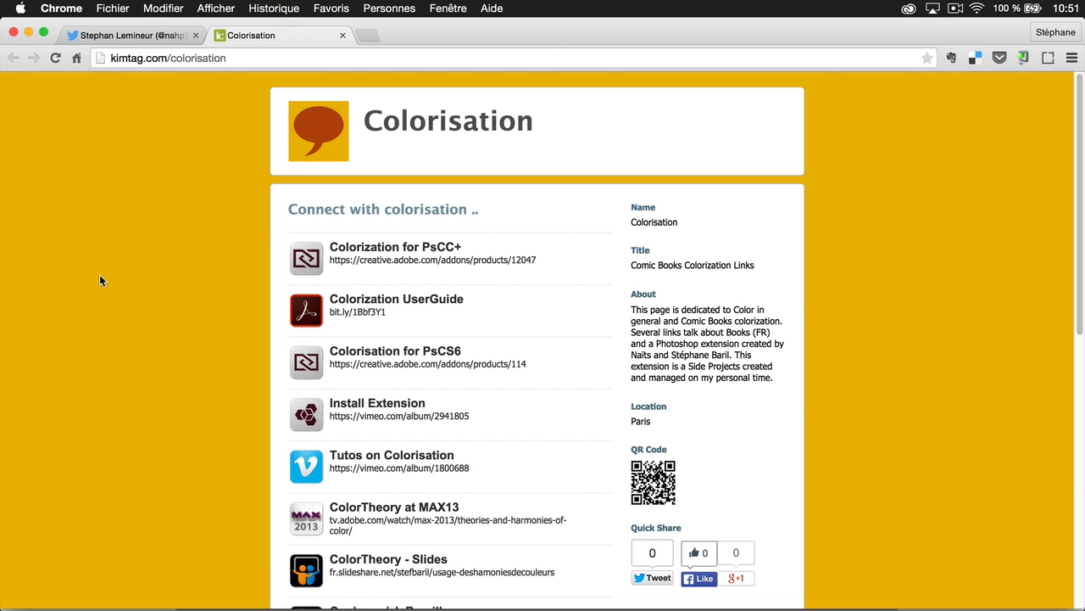
key("super+Tab")
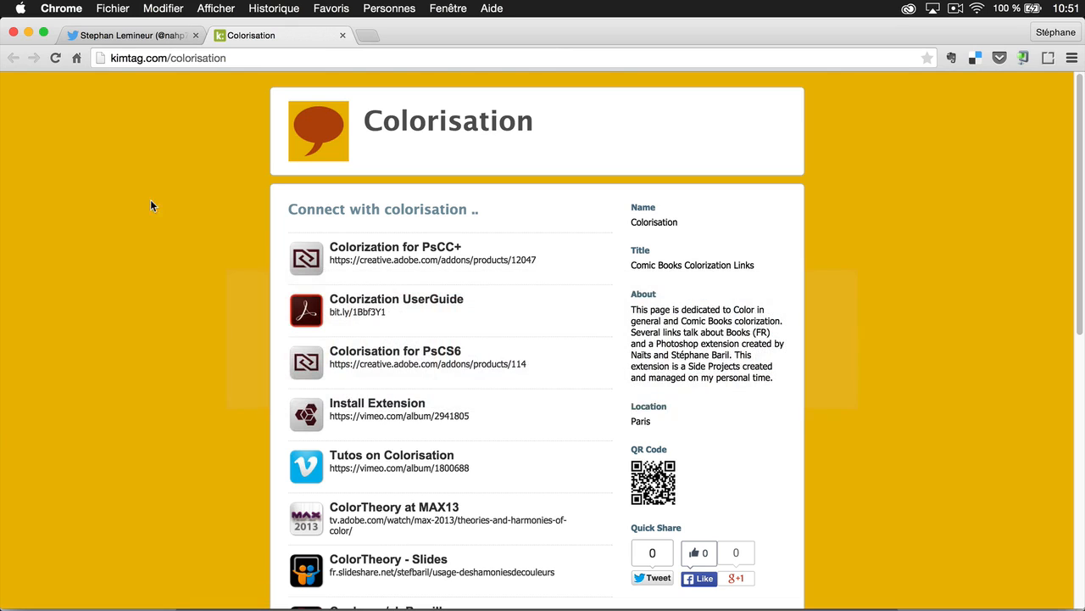
left_click(110, 37)
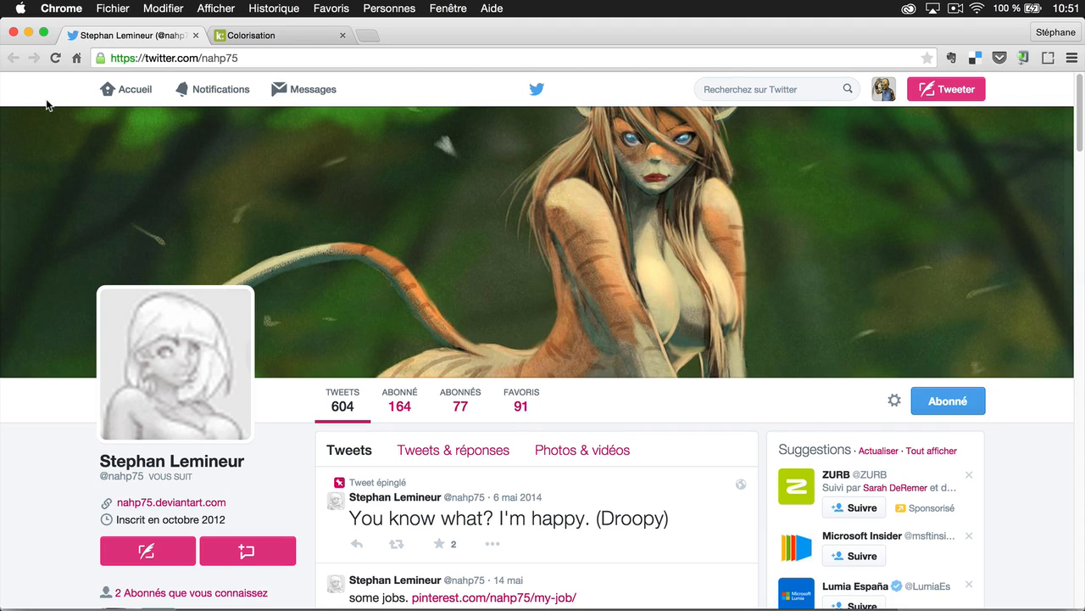
Switch to Photoshop CS6 and review the Colorisation panel's sections on cleaning up, preparing a color structure, and filling areas, lights and shadows
key("super+Tab")
key("super+Tab")
key("super+Tab")
key("super+Tab")
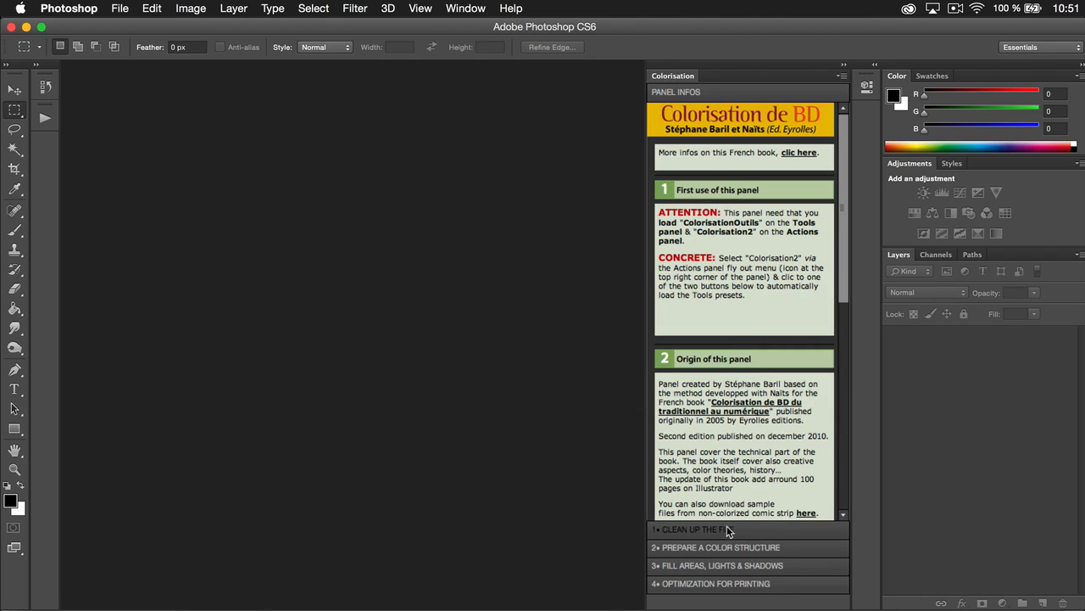
left_click(726, 530)
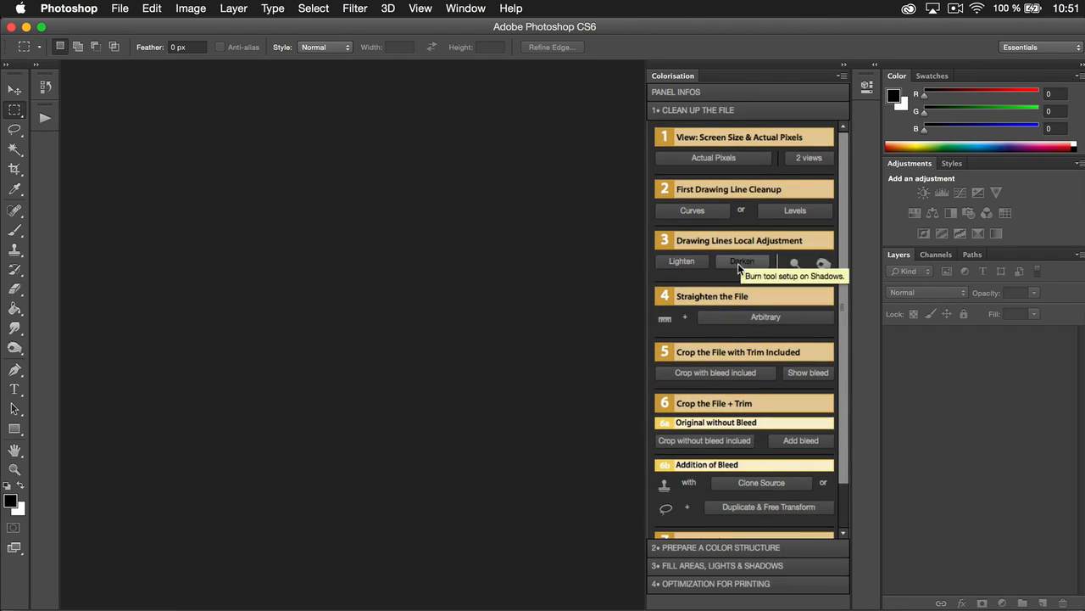
left_click(743, 550)
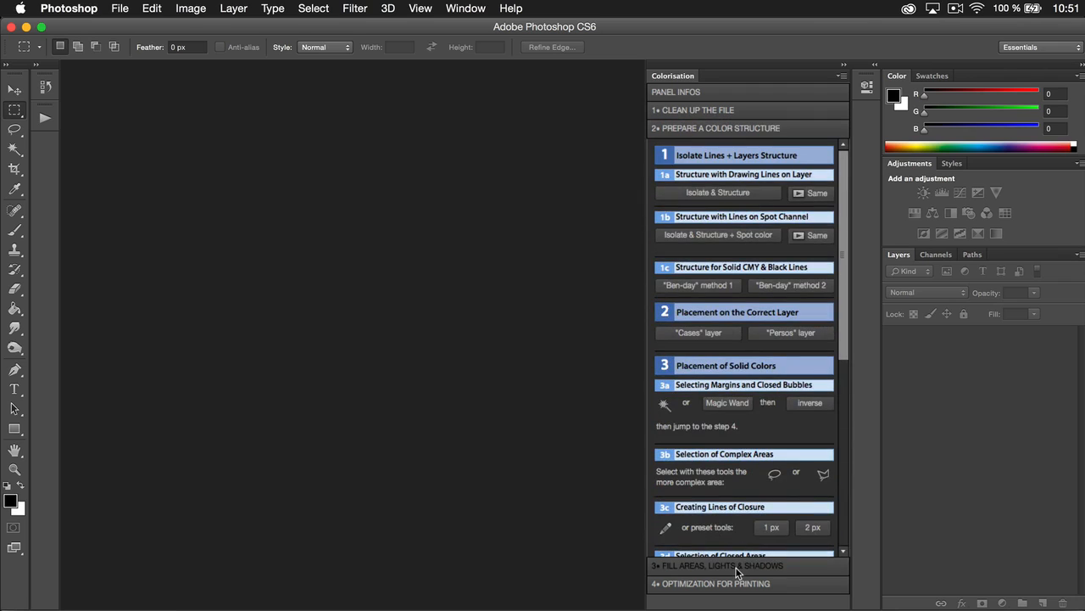
left_click(737, 568)
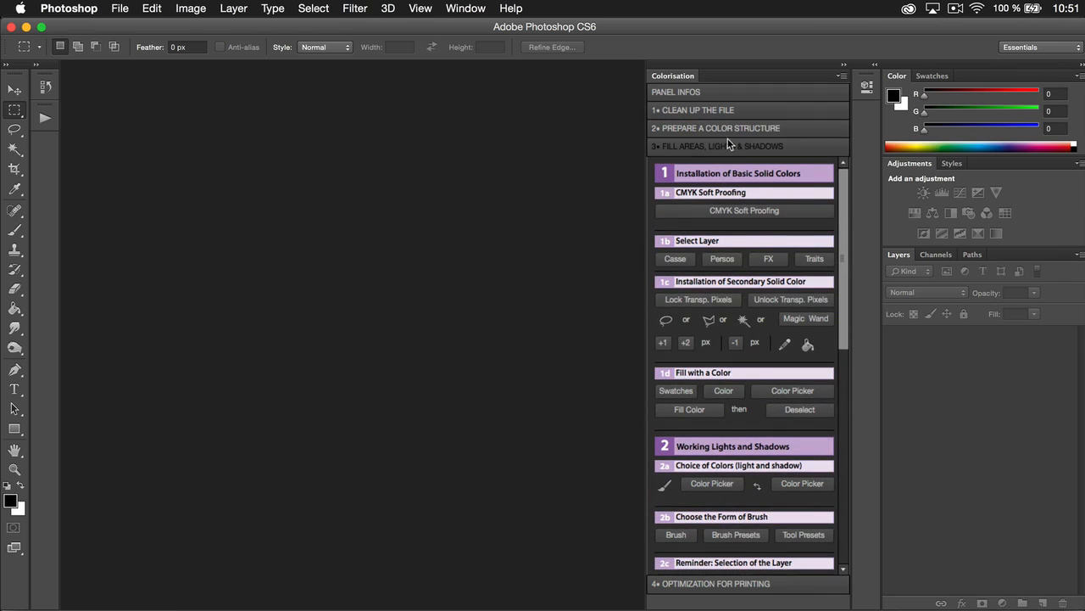
Switch to Photoshop CC 2014 and split ColorizClean, ColorizStack and Colorization into three separate floating panels
key("super+Tab")
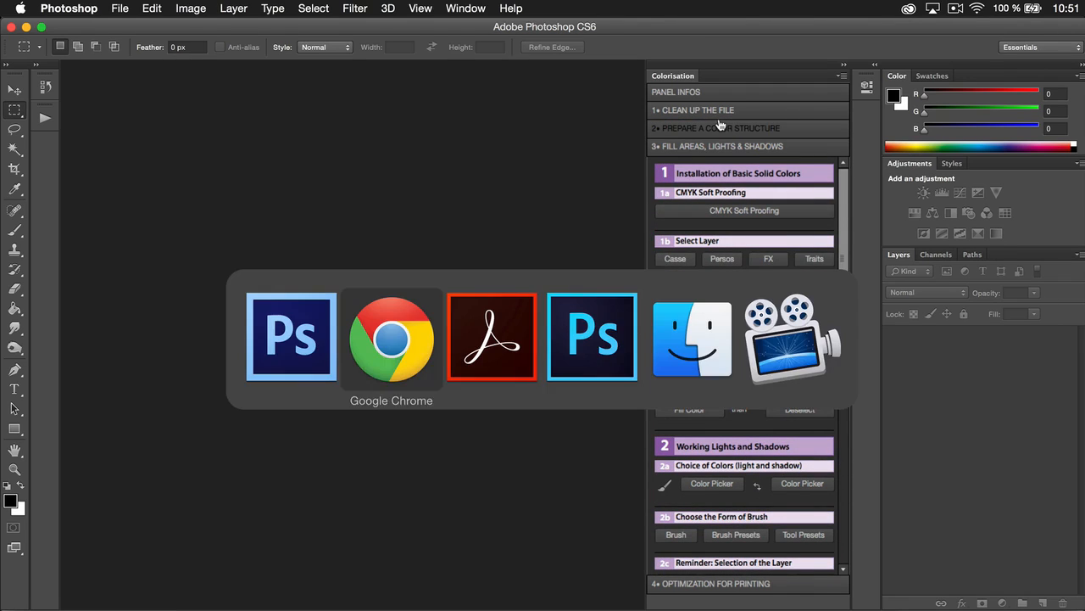
key("super+Tab")
key("super+Tab")
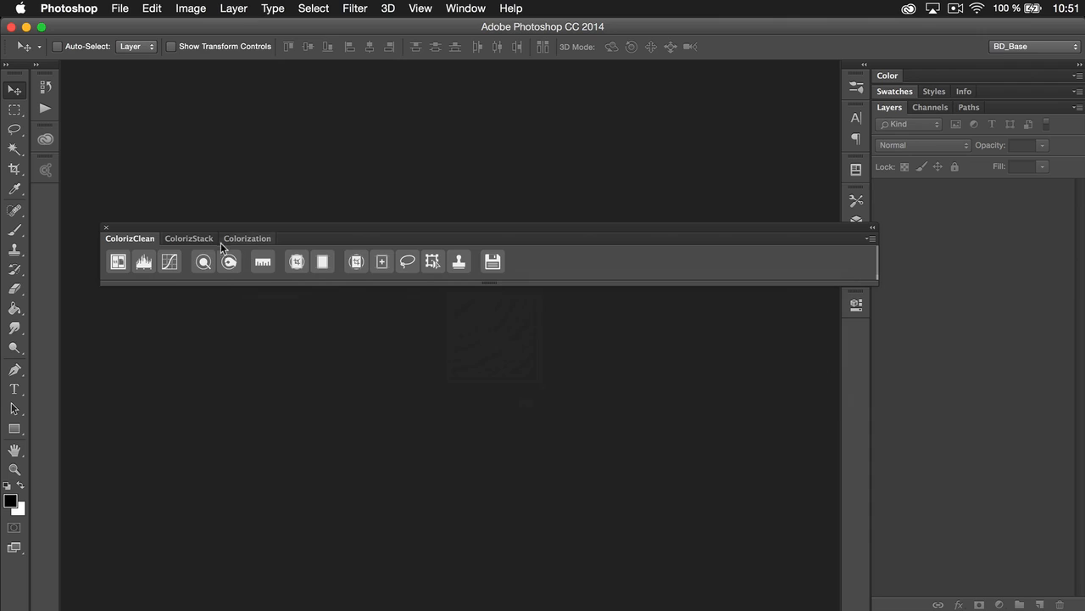
left_click_drag(139, 240, 146, 363)
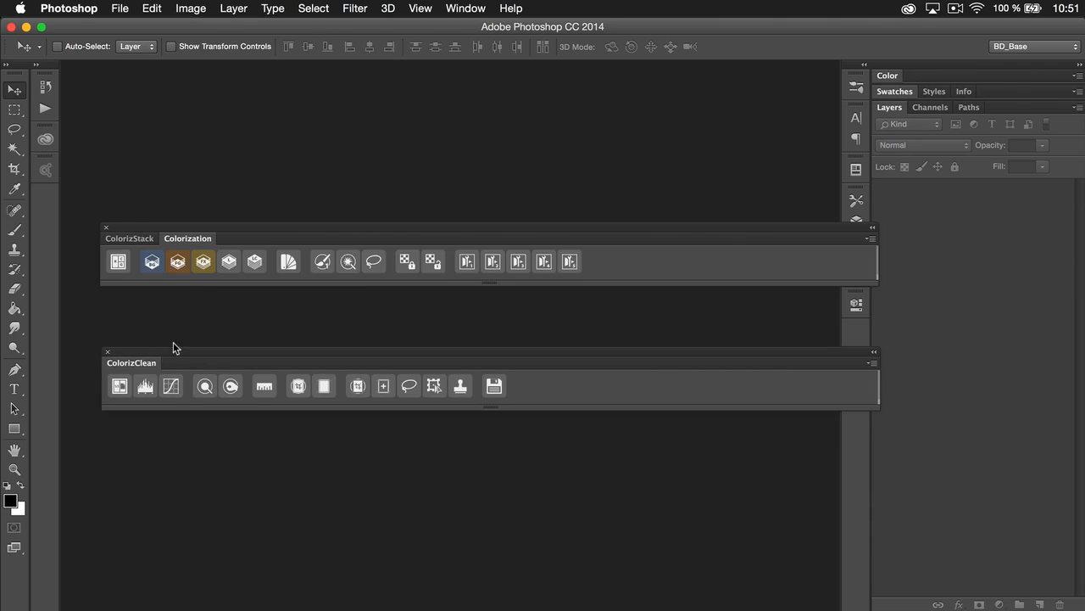
left_click_drag(170, 240, 184, 148)
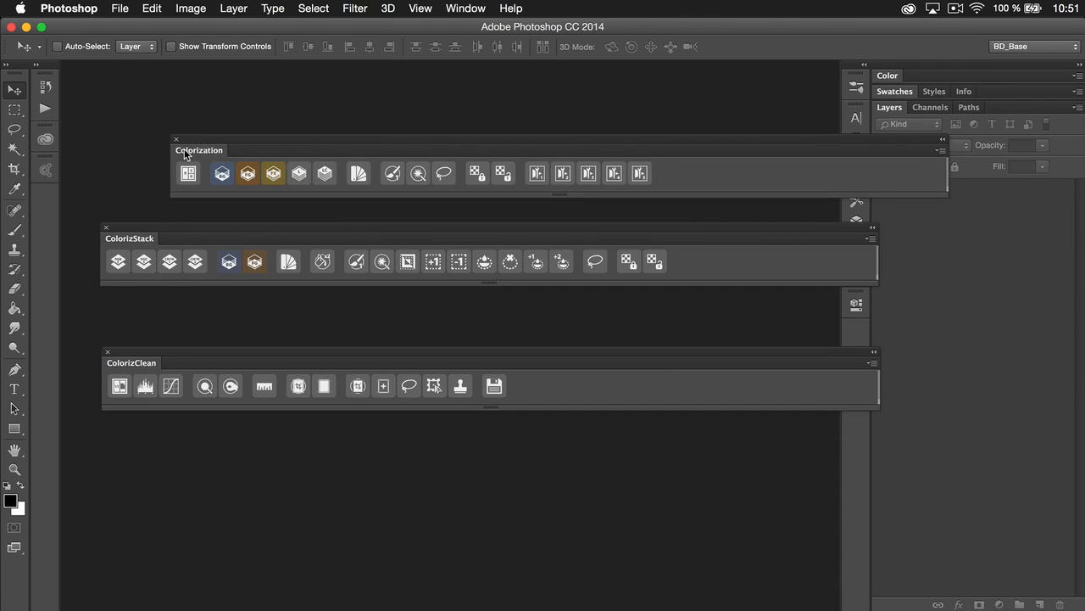
Check the ColorizClean, ColorizStack and Colorization entries in the list of installed extensions
left_click(467, 8)
mouse_move(500, 85)
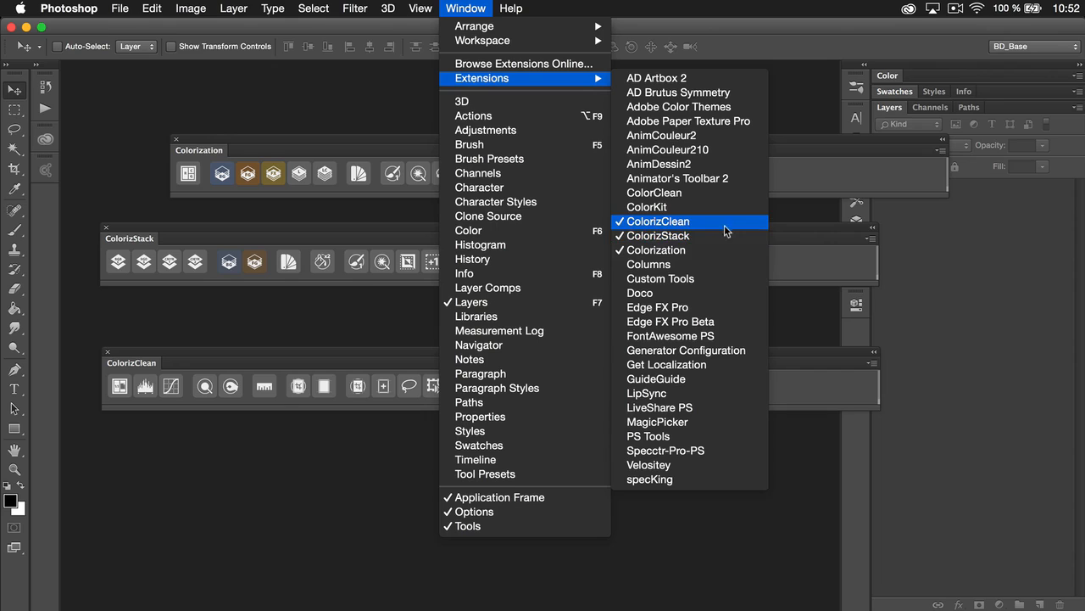
left_click(794, 251)
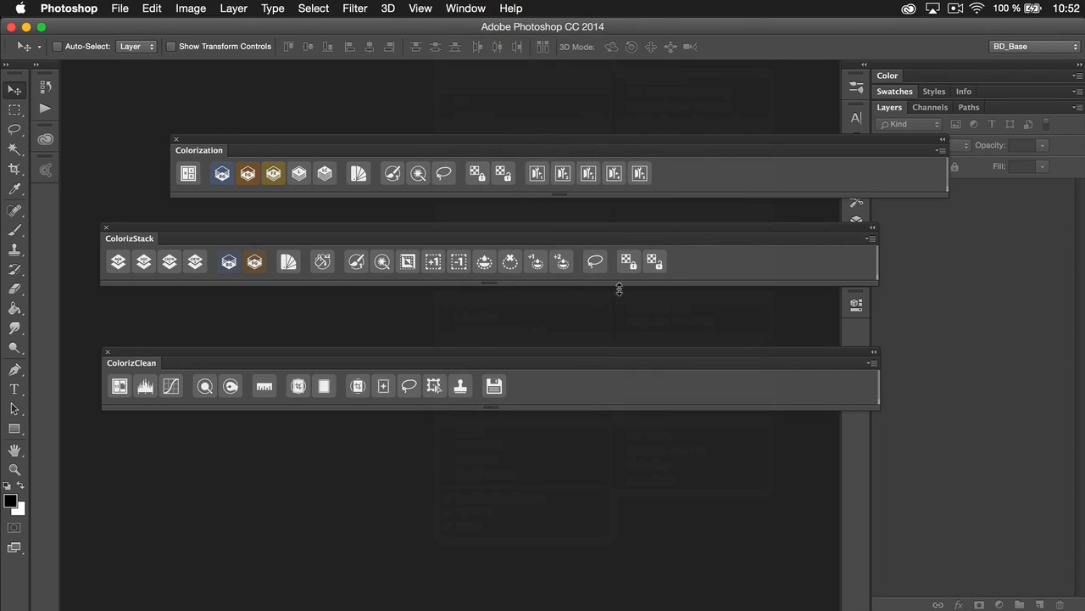
Reset the BD_Base workspace to its saved layout
left_click(1017, 47)
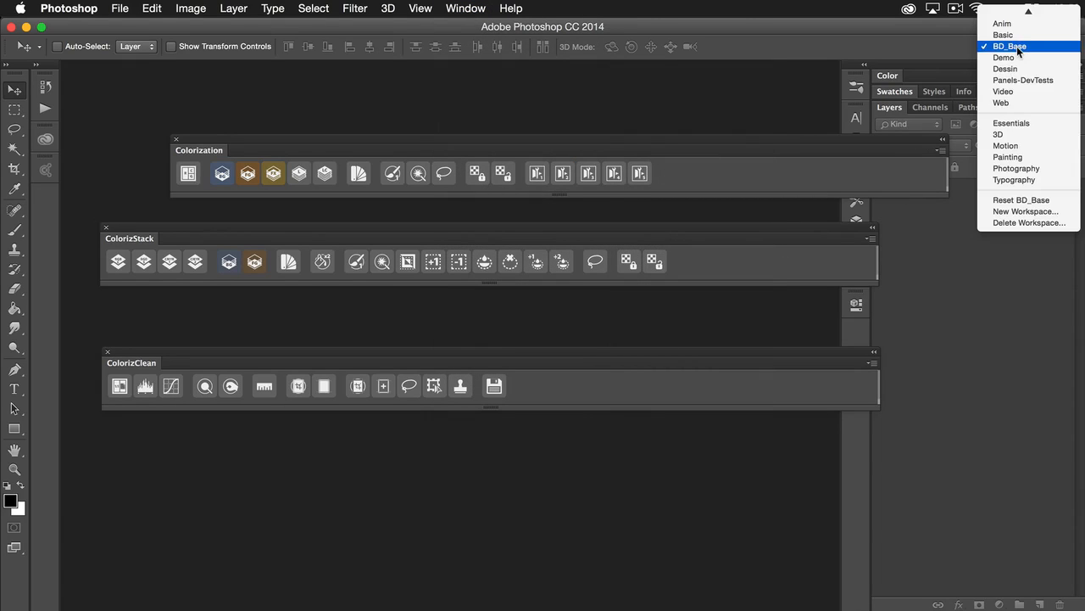
left_click(1005, 199)
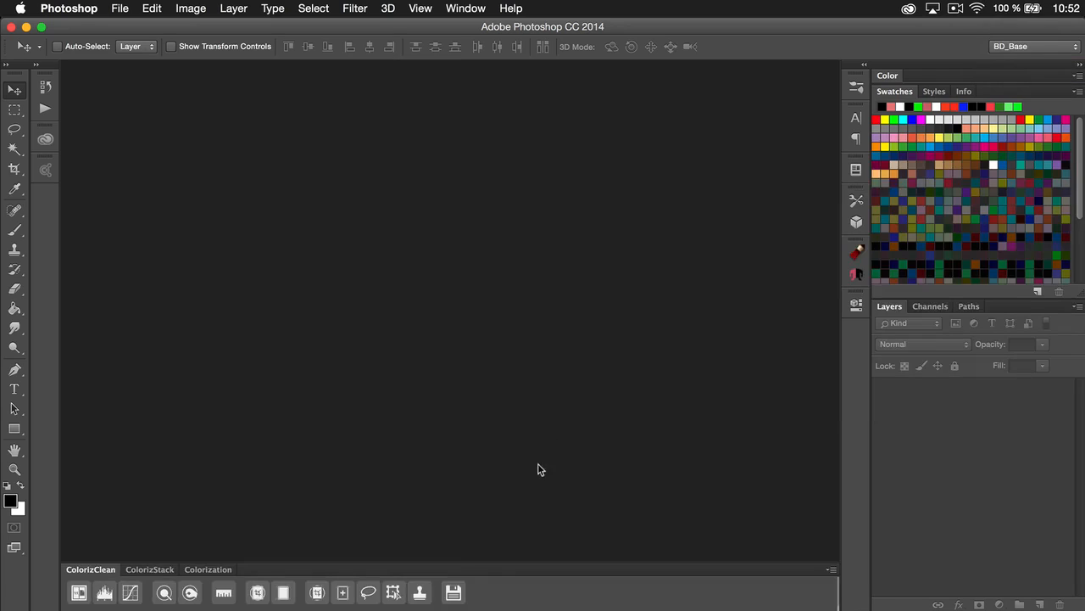
Undock the Colorization panel group as a floating window, then collapse it to icons and expand it again
left_click_drag(469, 567, 529, 274)
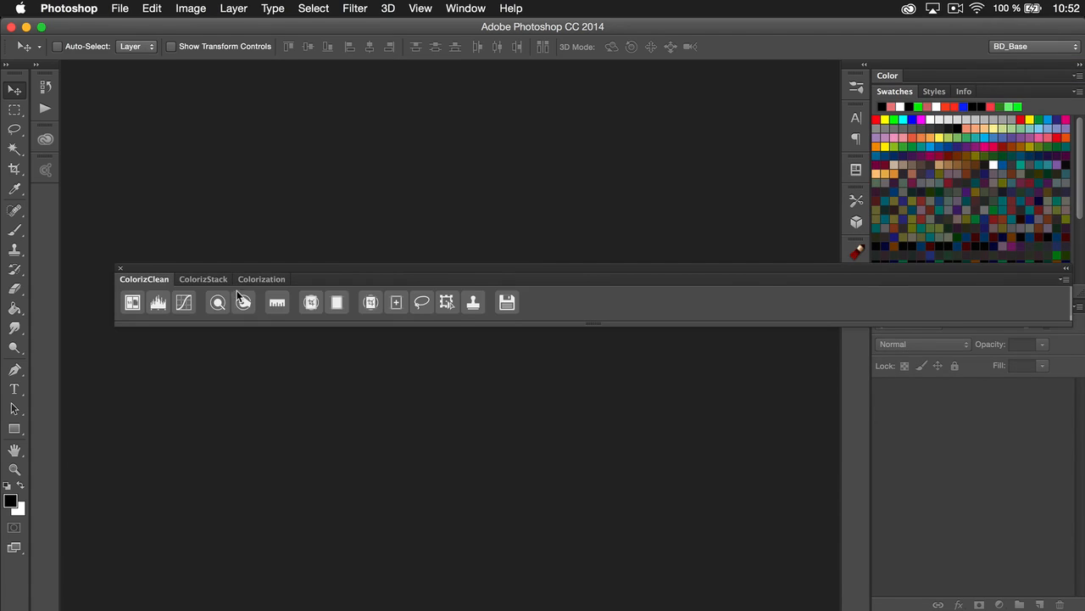
left_click(1065, 269)
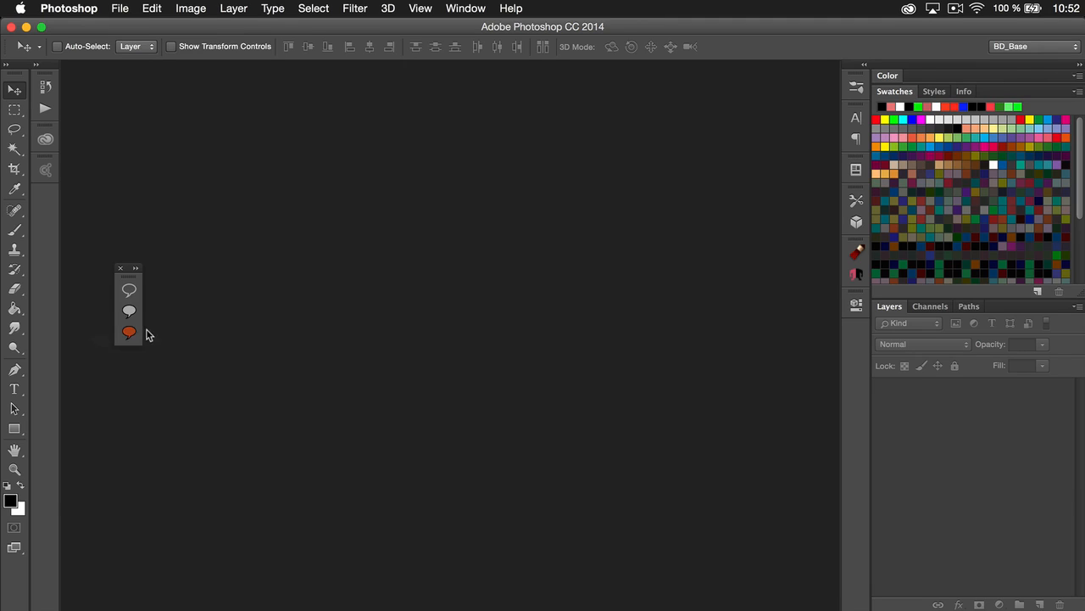
left_click(136, 270)
left_click_drag(324, 262, 258, 195)
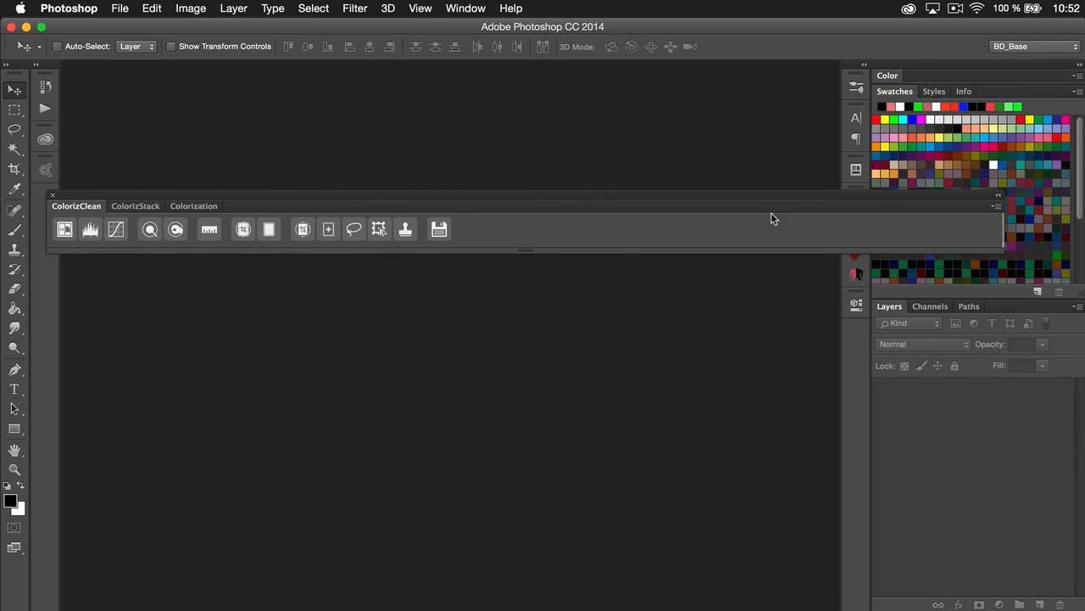
Resize the floating panel group to a narrow vertical column and back to horizontal, and dock it below the canvas area
left_click_drag(996, 249, 82, 585)
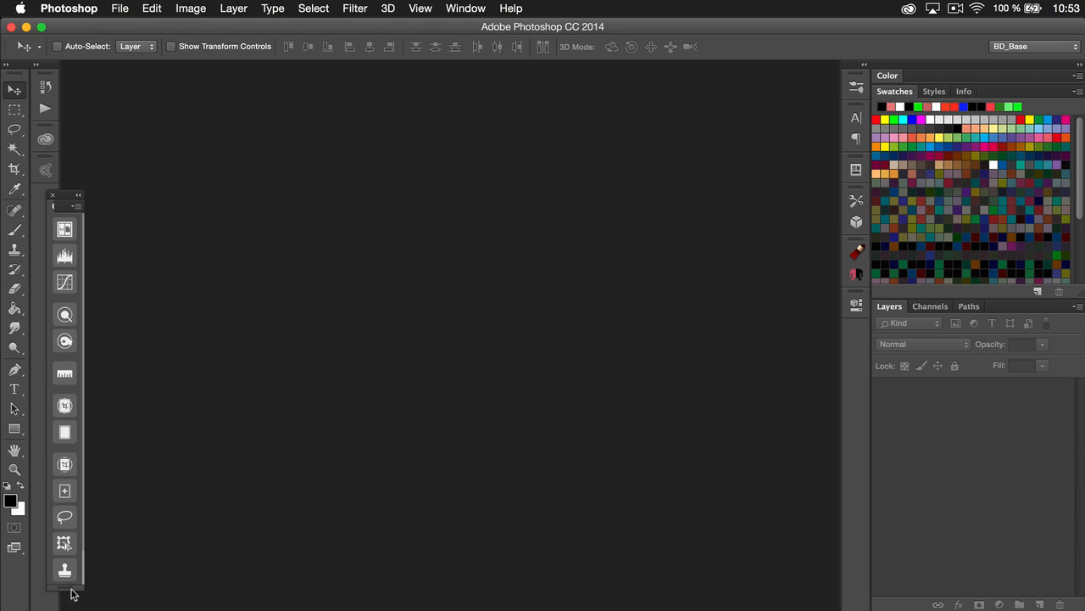
scroll(70, 534, "up", 3)
left_click_drag(82, 584, 713, 244)
left_click_drag(654, 193, 679, 603)
Show the ColorizStack and Colorization panels in turn and read Colorization's About information
left_click(138, 574)
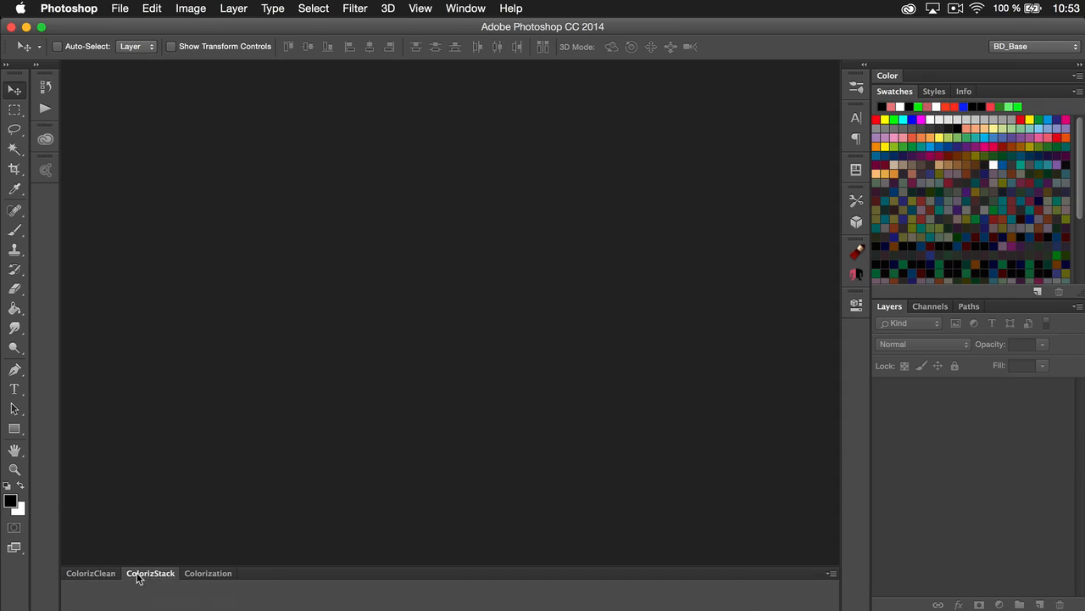
left_click(203, 573)
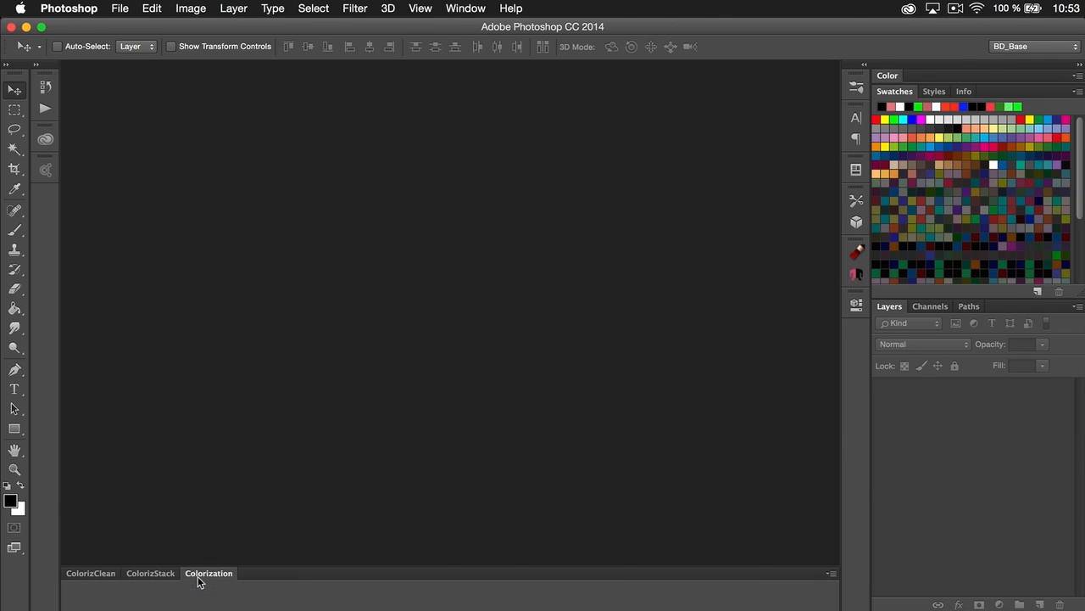
left_click(833, 577)
left_click(852, 583)
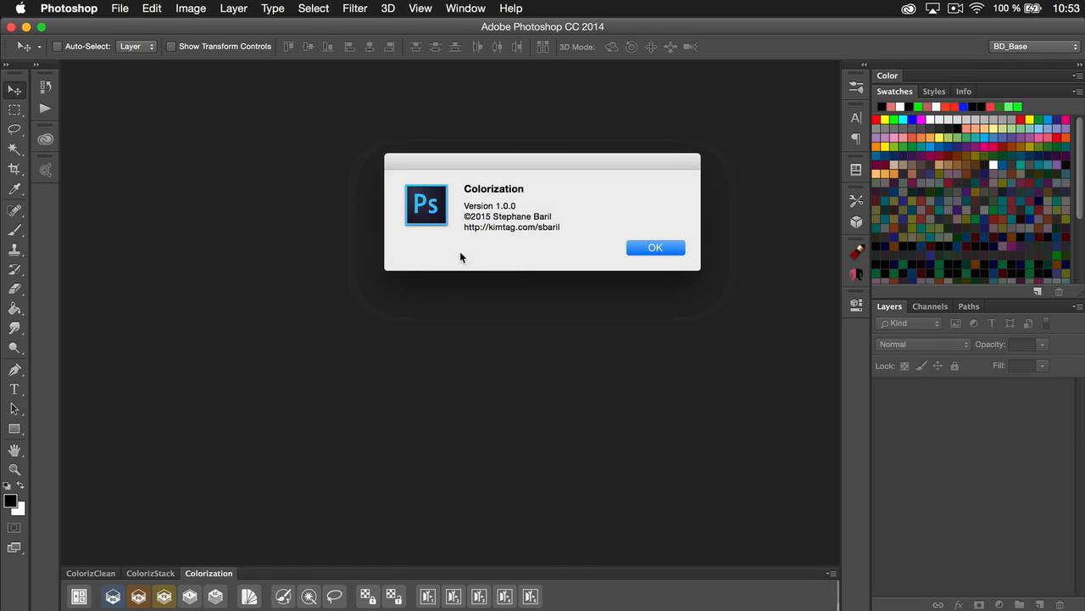
left_click(668, 249)
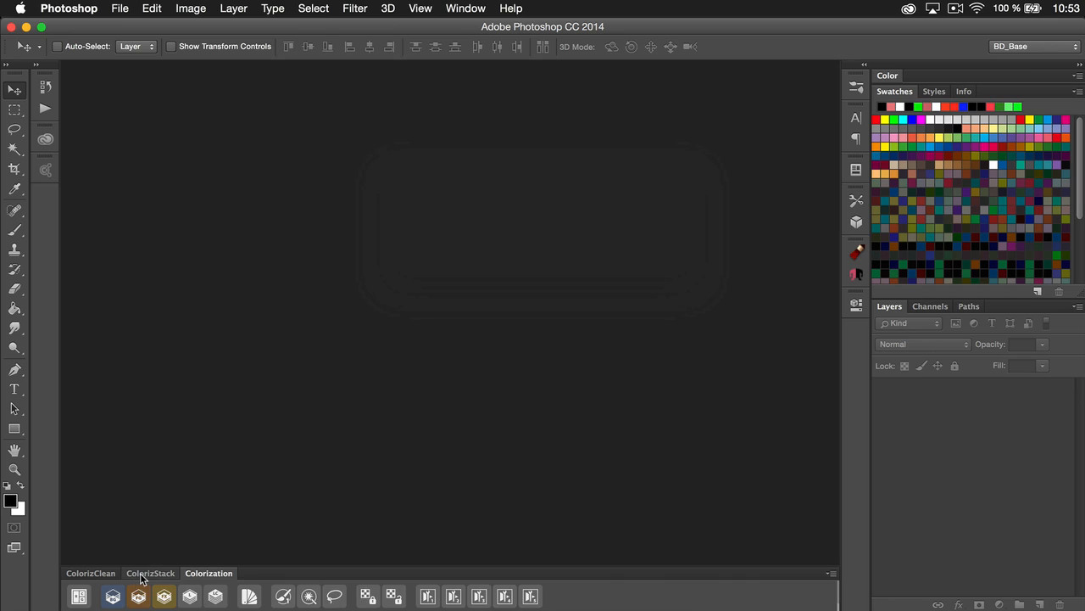
Bring the ColorizStack panel forward and read its About information
left_click(145, 573)
left_click(831, 573)
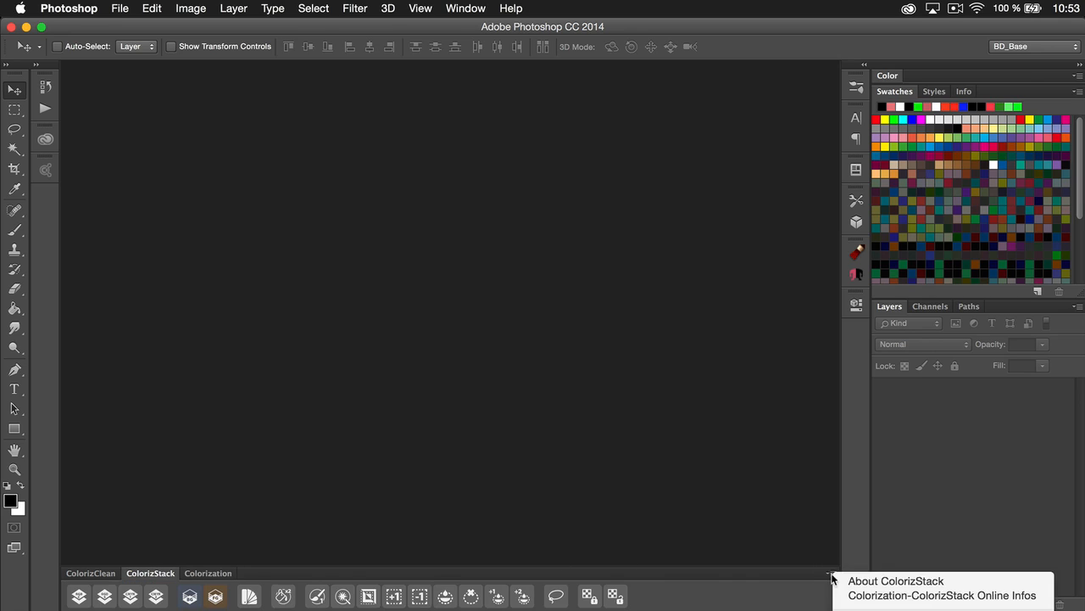
left_click(869, 581)
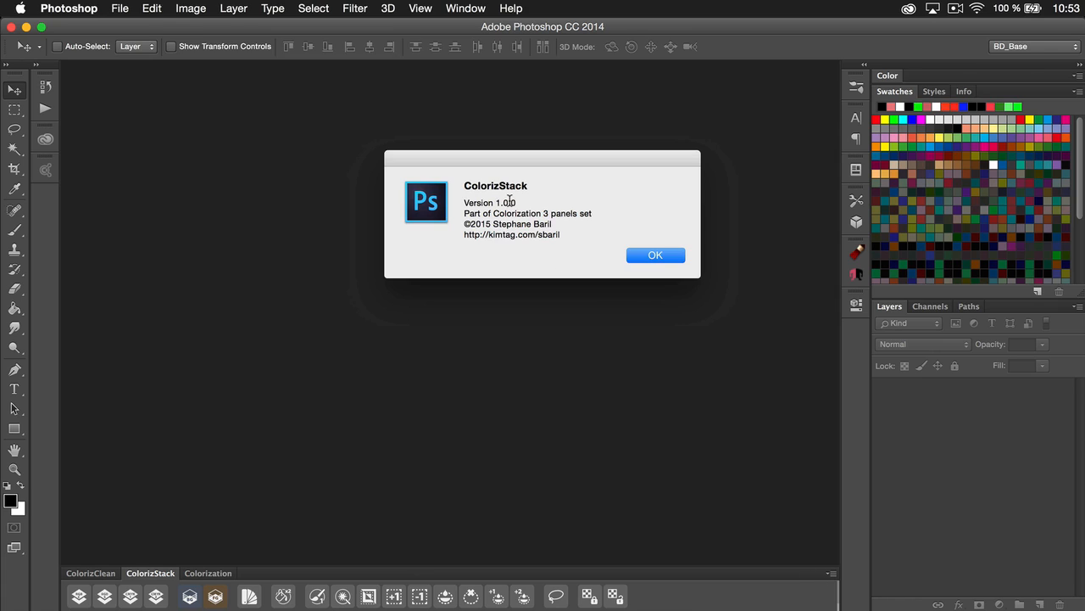
left_click(638, 253)
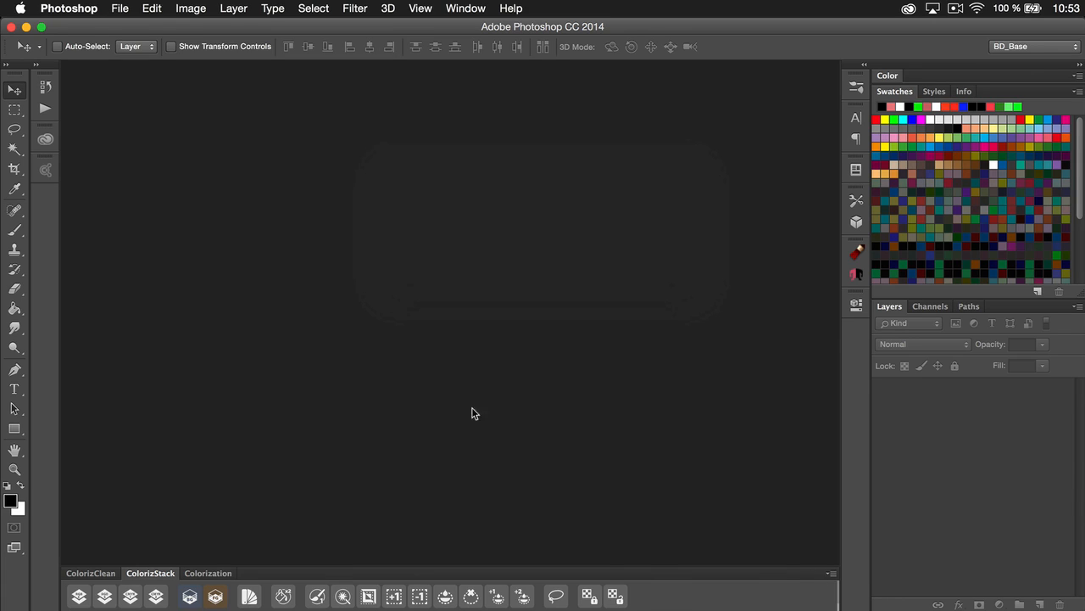
Bring the ColorizClean panel forward and open 01_BD_Traits_BrutScan_temp.tif from the recent files
left_click(103, 574)
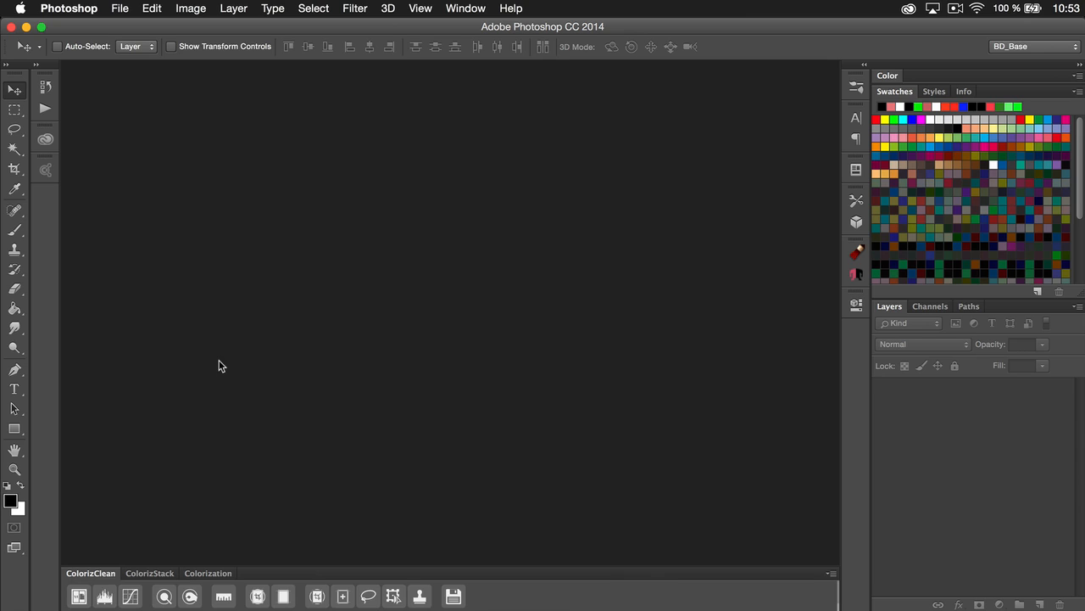
left_click(119, 8)
mouse_move(188, 94)
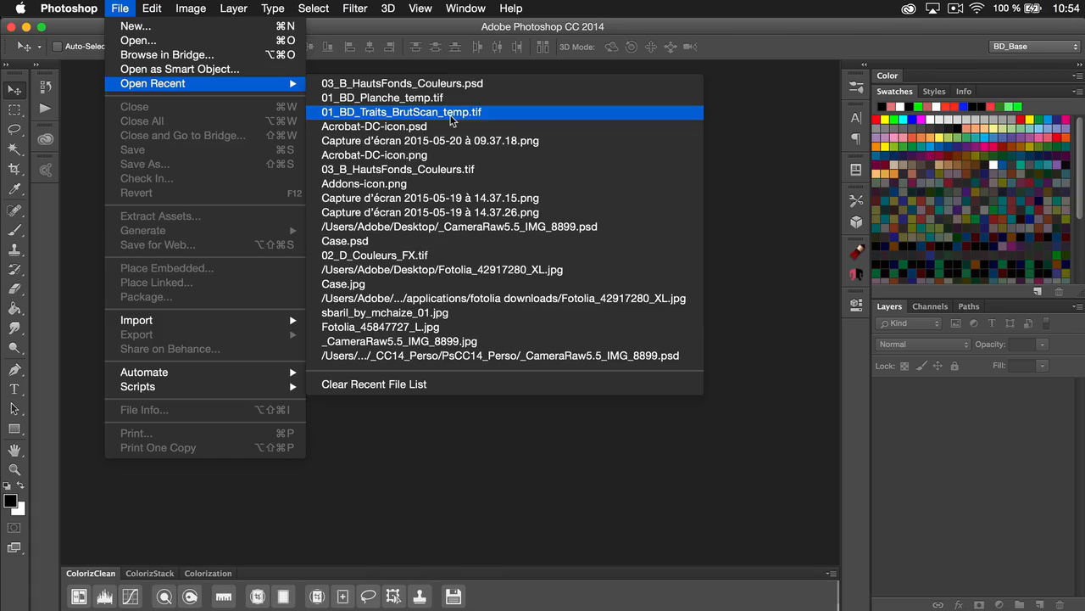
left_click(450, 120)
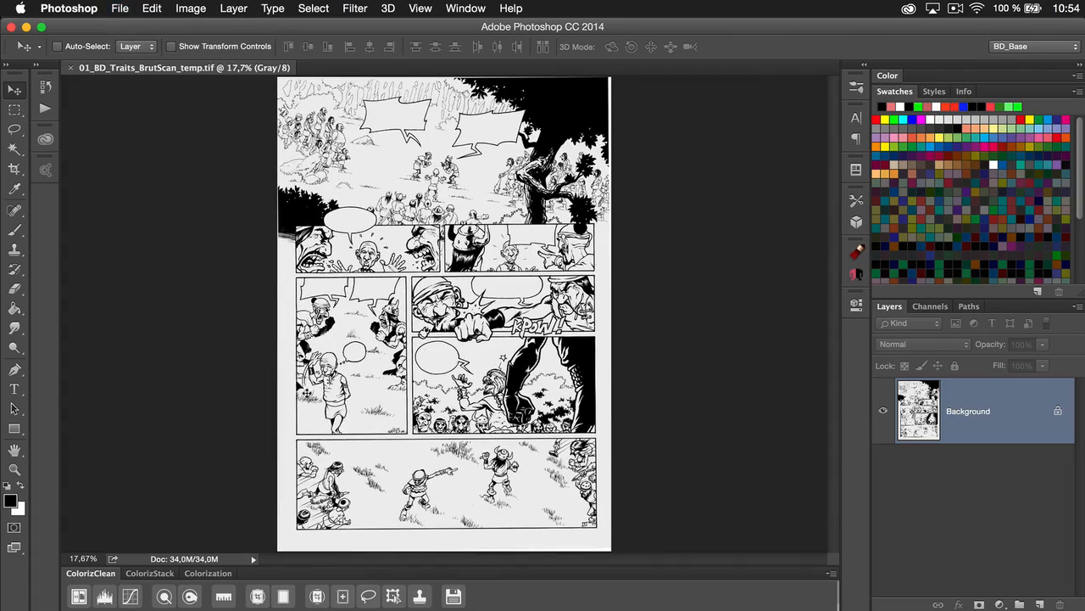
Examine the scan's paper grain, line edges and stray marks close up at about 575%, and return to the full page
key("super")
left_click_drag(374, 261, 571, 281)
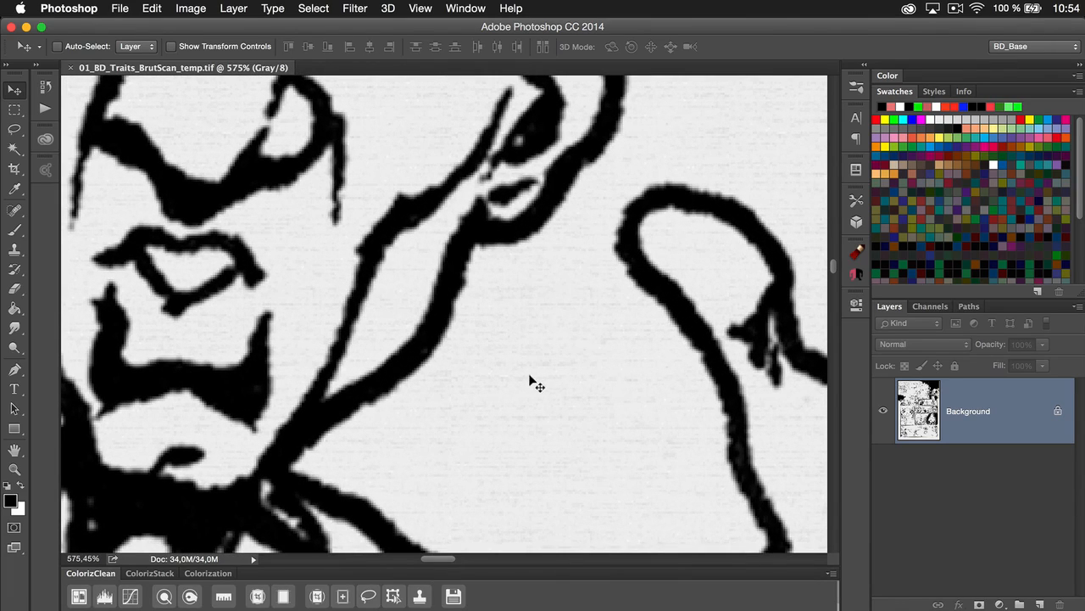
key("h")
left_click_drag(518, 383, 412, 318)
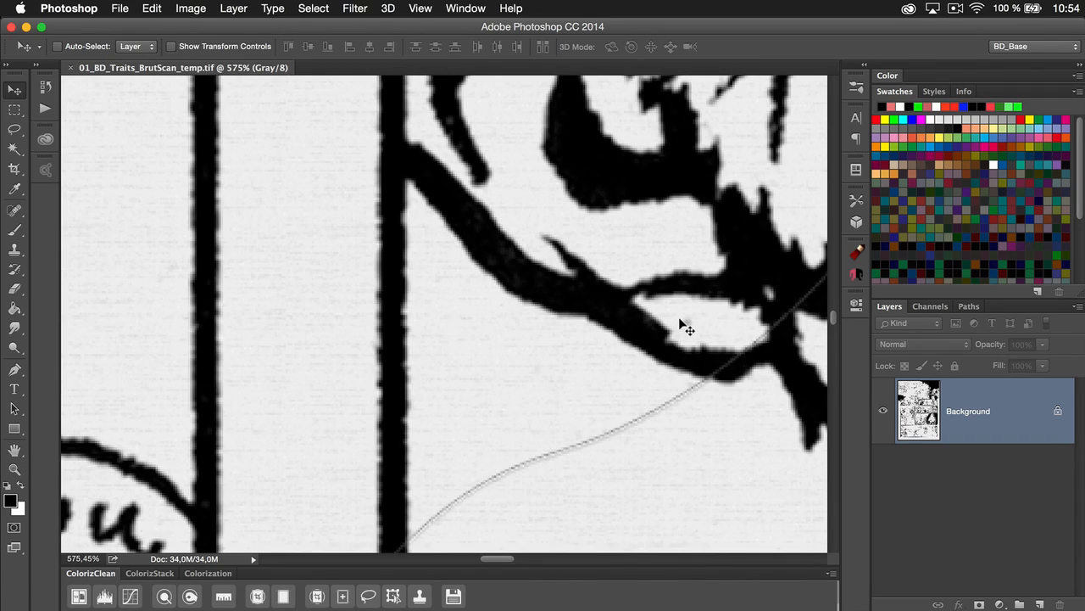
key("super")
key("super+0")
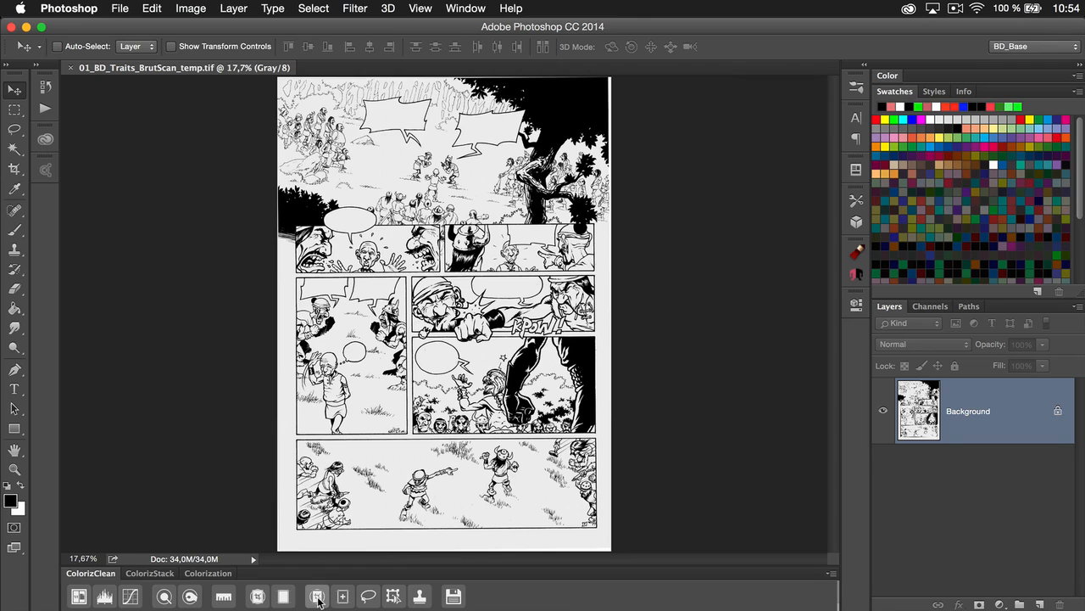
Show the page in two side-by-side views, at 100% and full page, and apply Levels with the white input level at 228
left_click(79, 597)
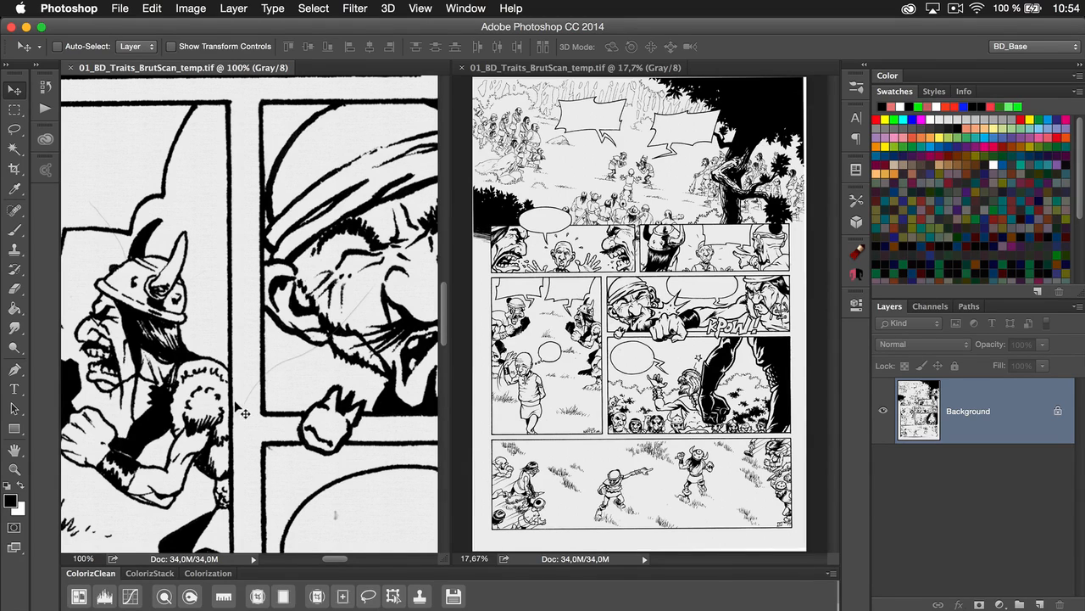
left_click(112, 599)
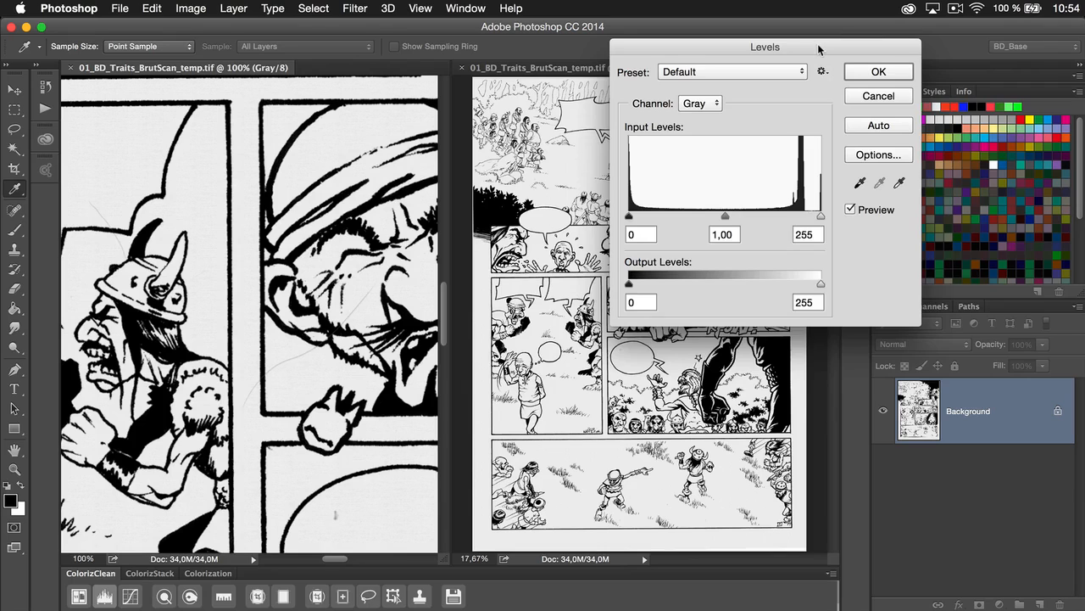
left_click_drag(819, 49, 932, 41)
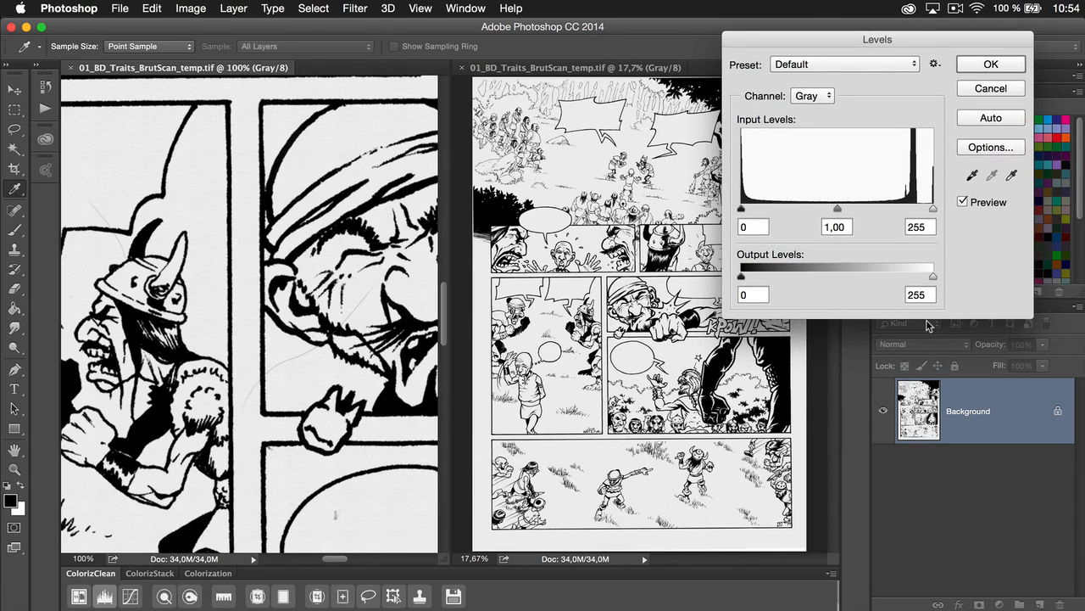
left_click_drag(934, 211, 915, 210)
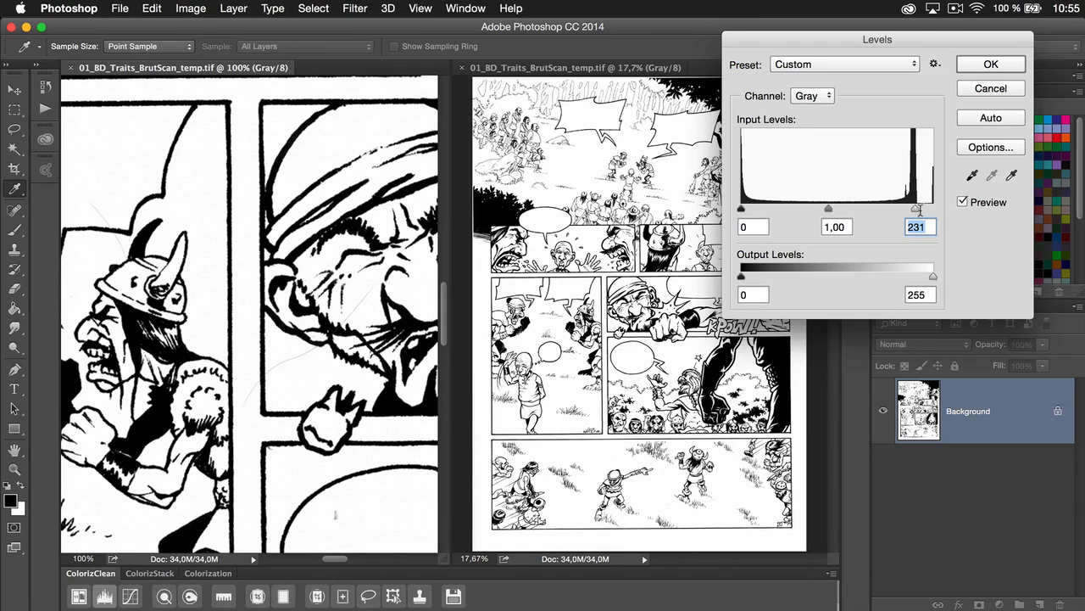
left_click_drag(917, 212, 860, 219)
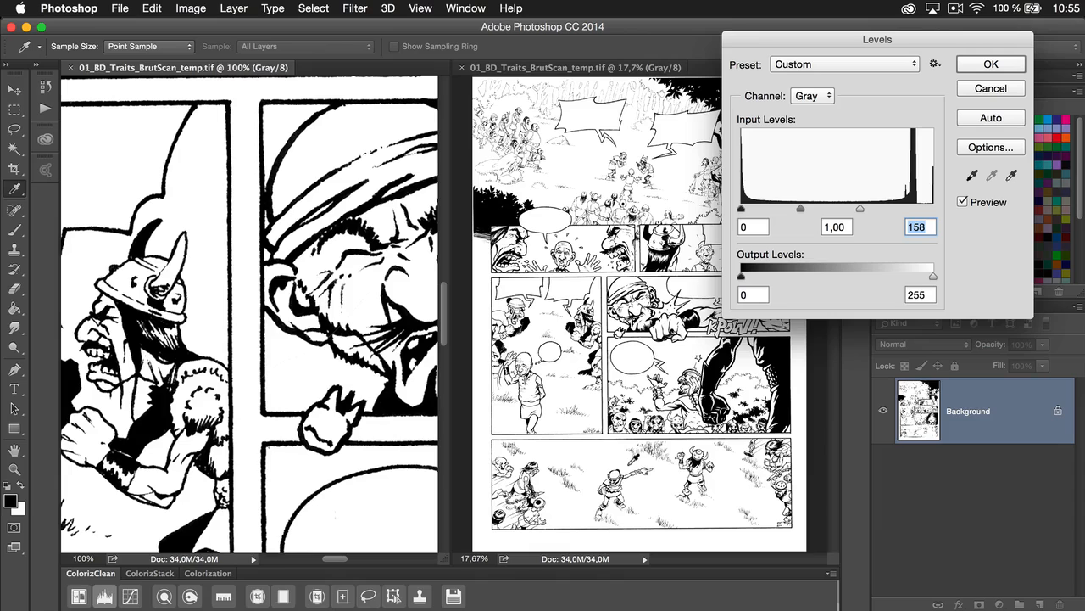
left_click_drag(862, 211, 914, 215)
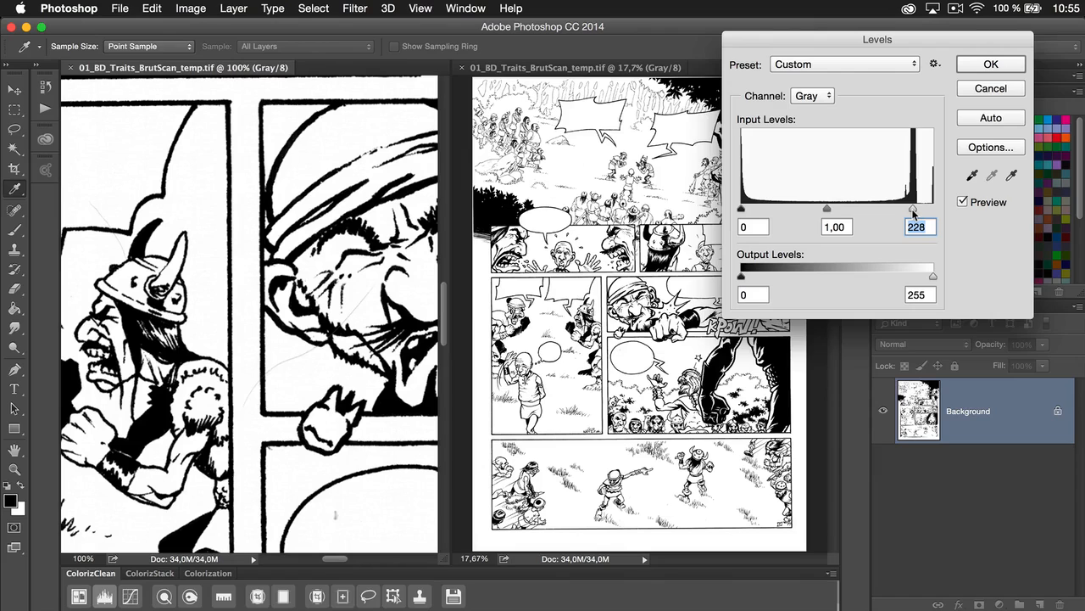
left_click(971, 66)
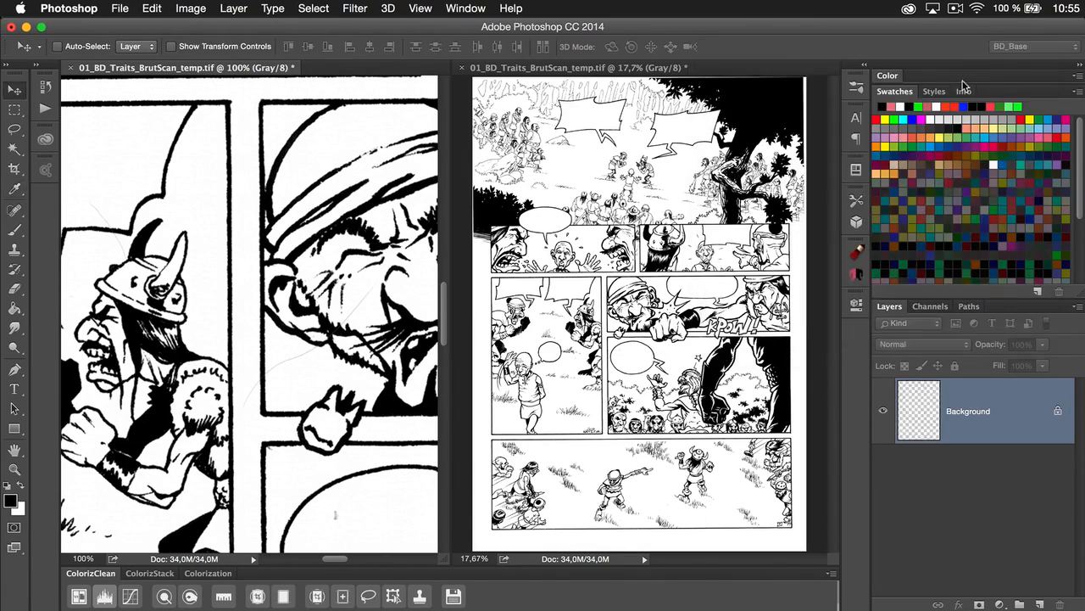
Choose the Colorization tool presets for loading, but cancel replacing the current presets and dismiss the preset list
left_click(165, 597)
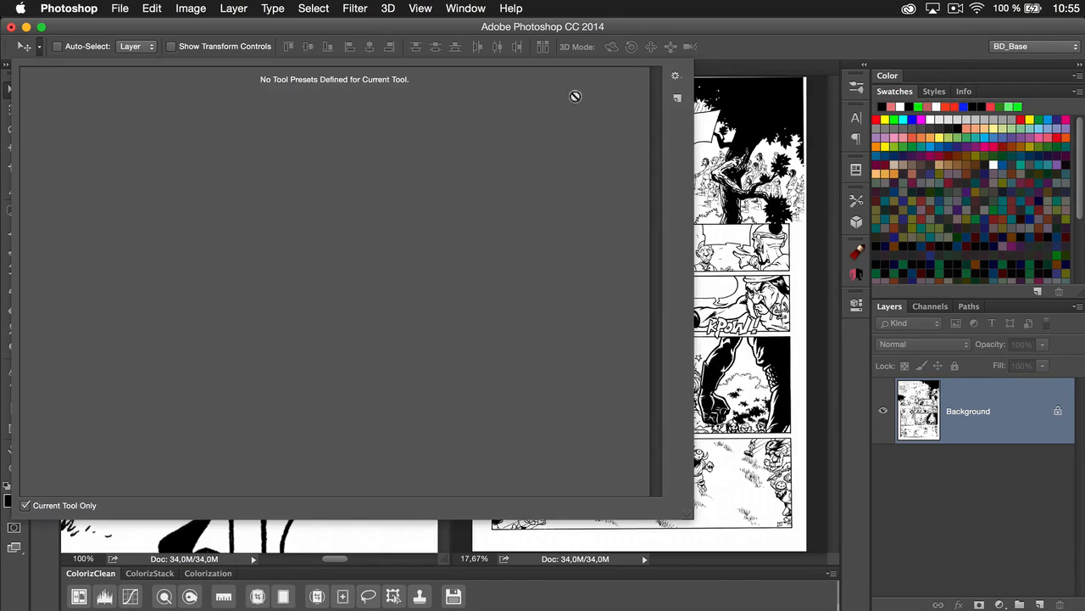
left_click(676, 77)
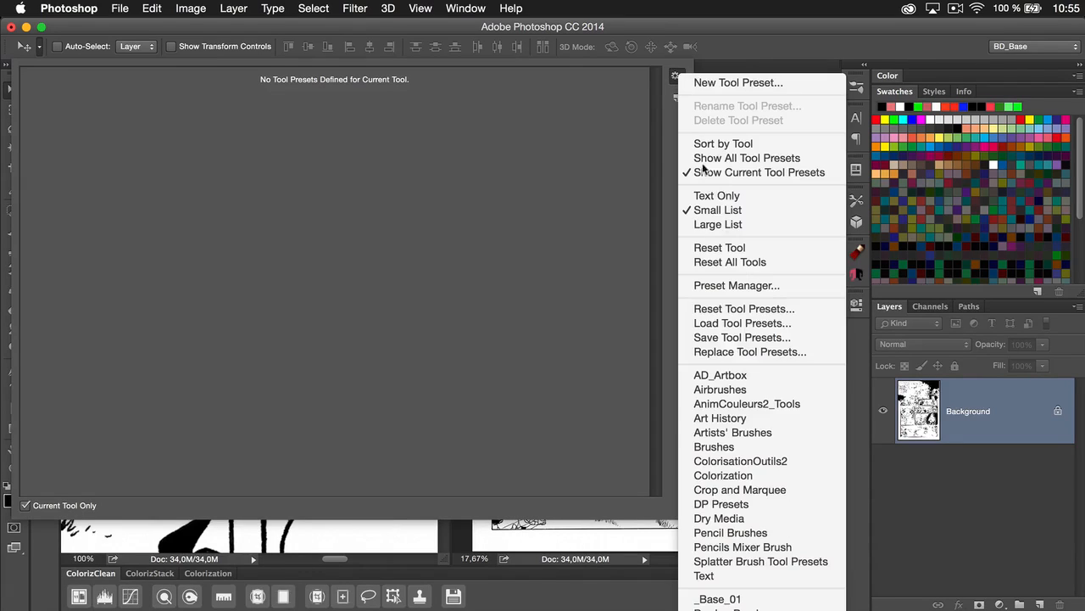
left_click(793, 475)
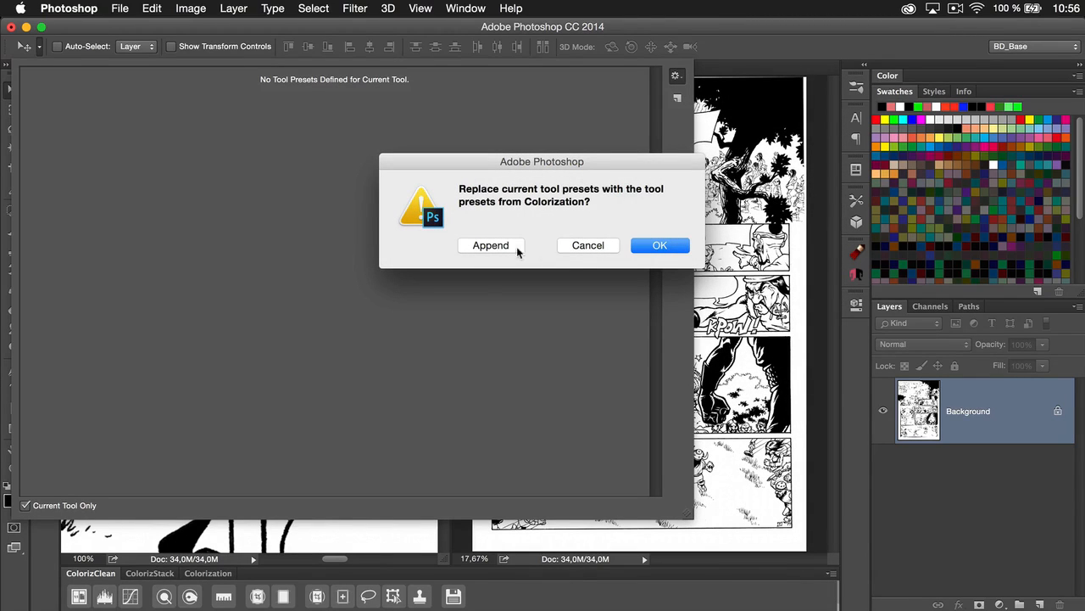
left_click(583, 245)
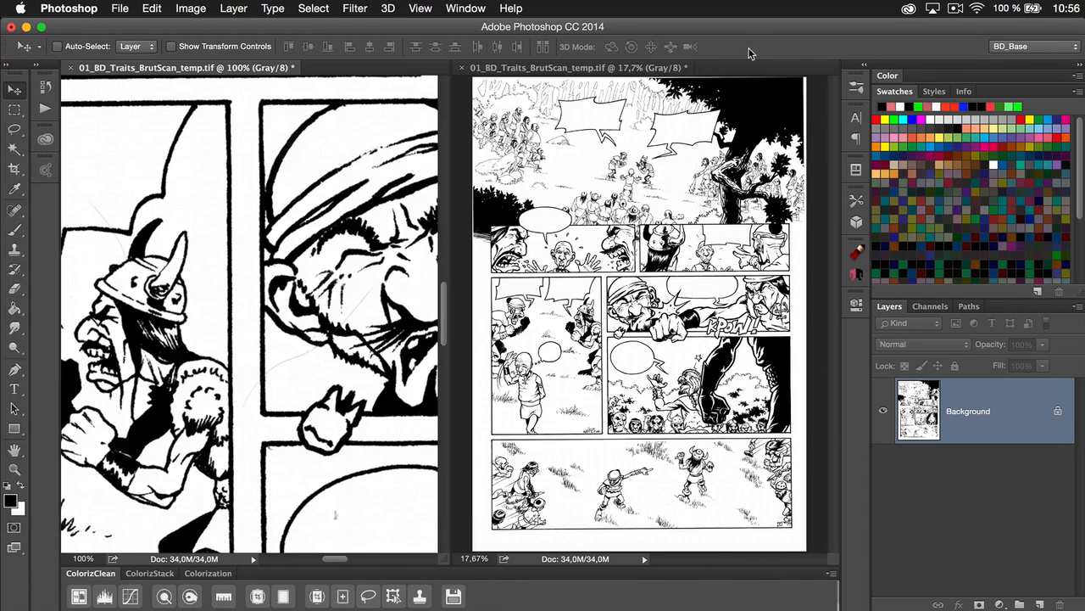
left_click(752, 49)
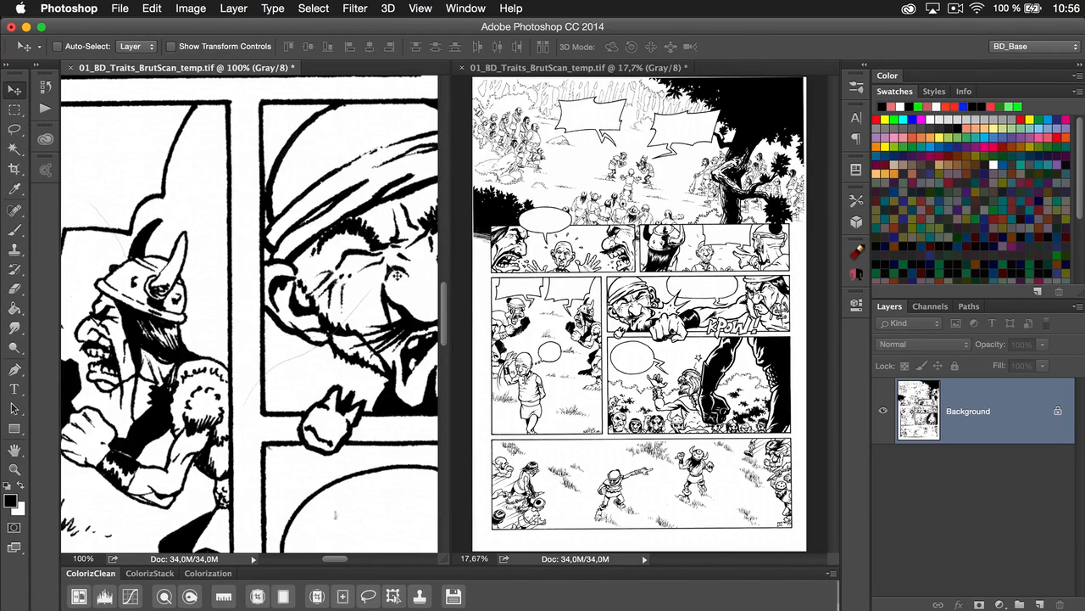
Close the second view, dodge out the stray mark in the lower speech balloon, and burn the shadow lines on the fist
left_click(164, 596)
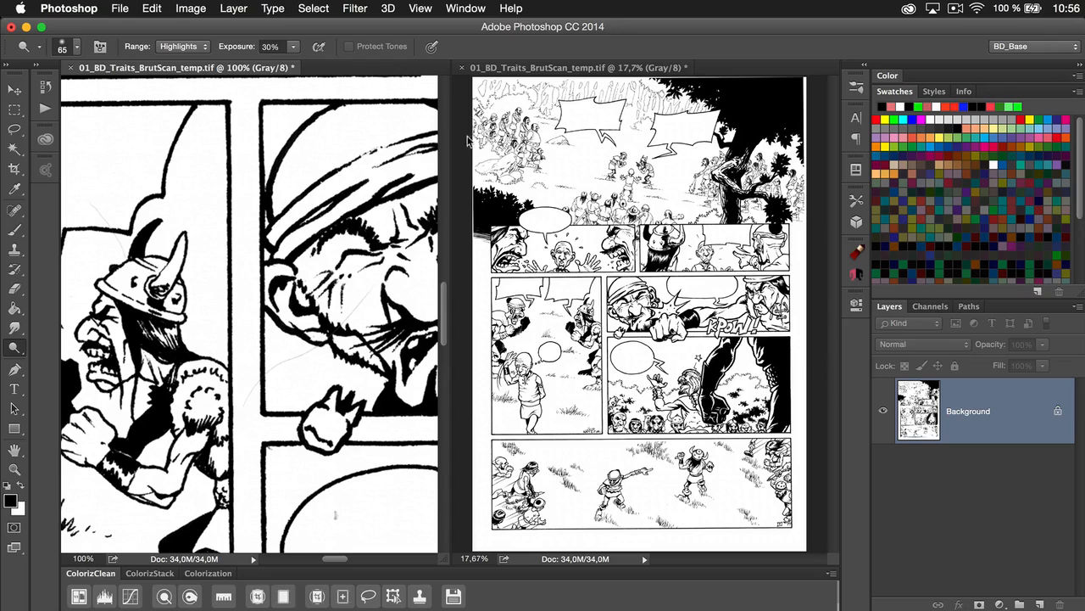
left_click(462, 67)
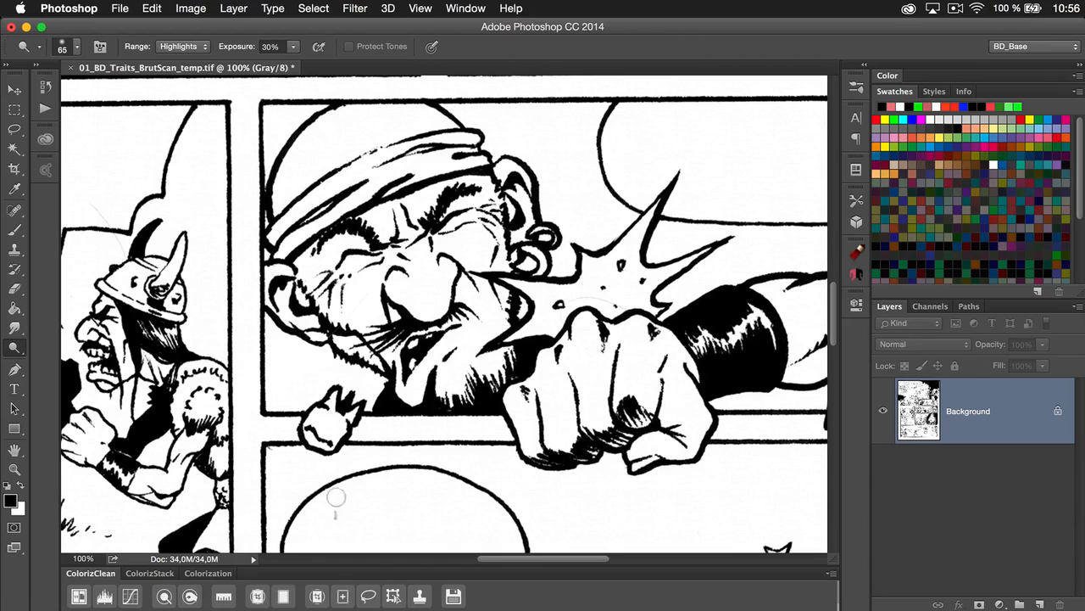
right_click(333, 516)
key("Escape")
left_click(191, 598)
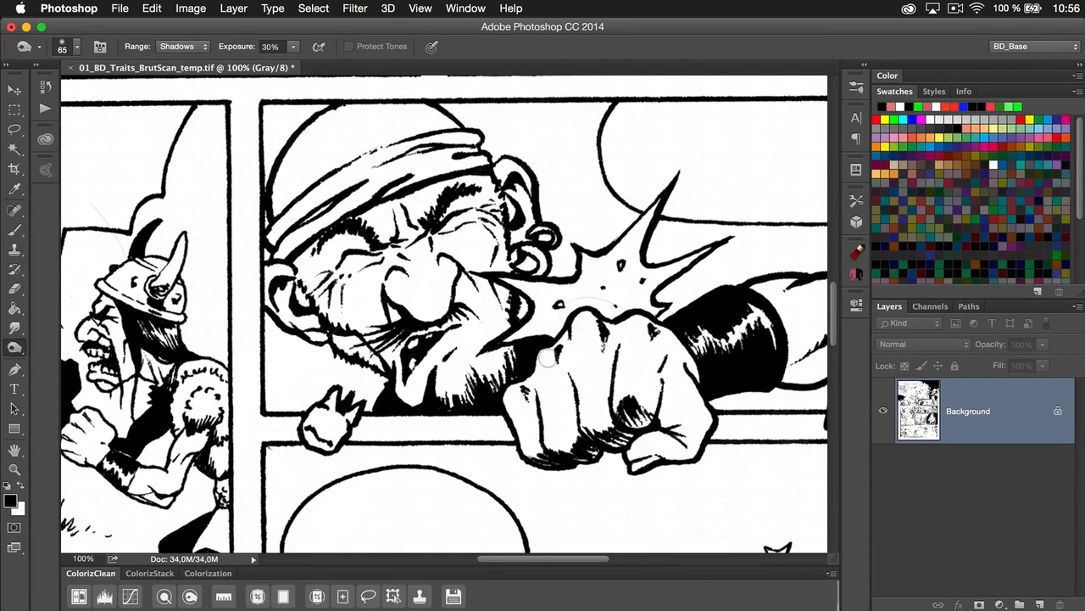
mouse_move(628, 409)
left_mouse_down()
mouse_move(632, 430)
mouse_move(605, 445)
left_mouse_up()
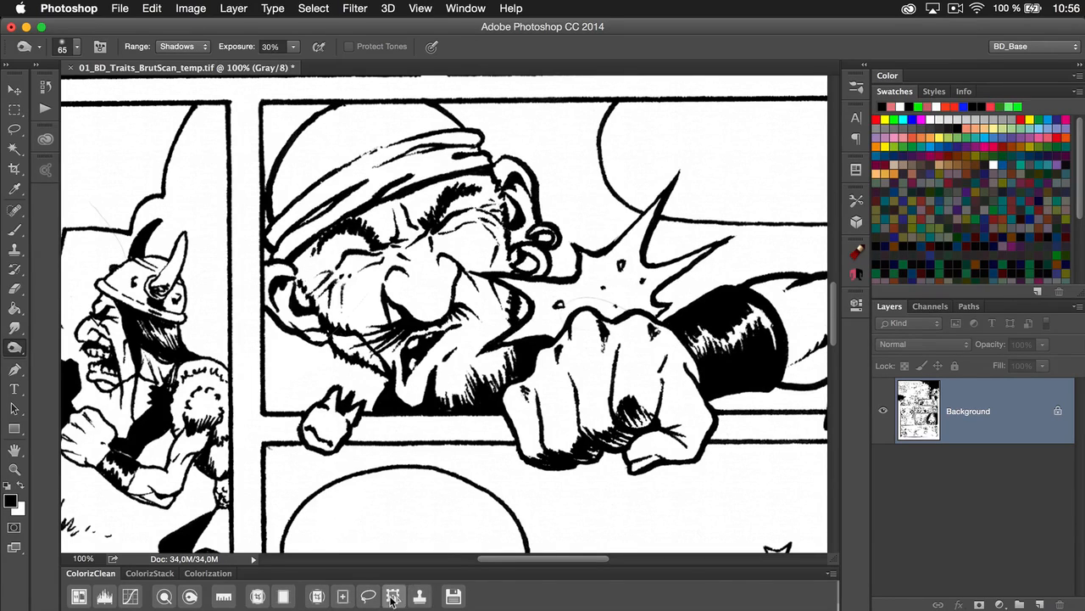
Close the scan without saving its changes and open 01_BD_Planche_temp.tif from the recent files
left_click(455, 595)
left_click(495, 252)
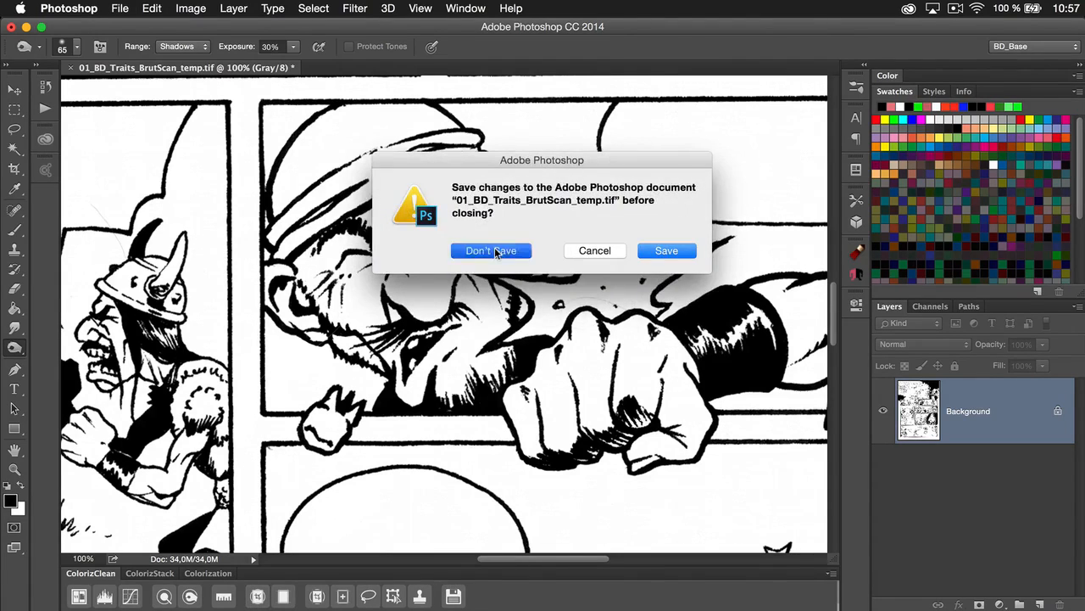
left_click(119, 9)
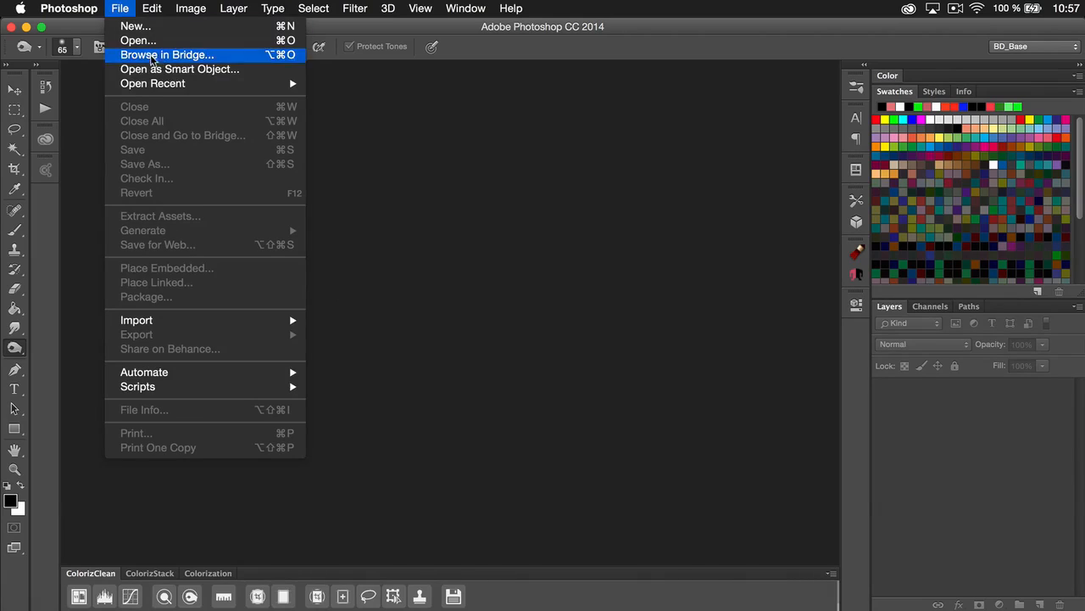
mouse_move(181, 84)
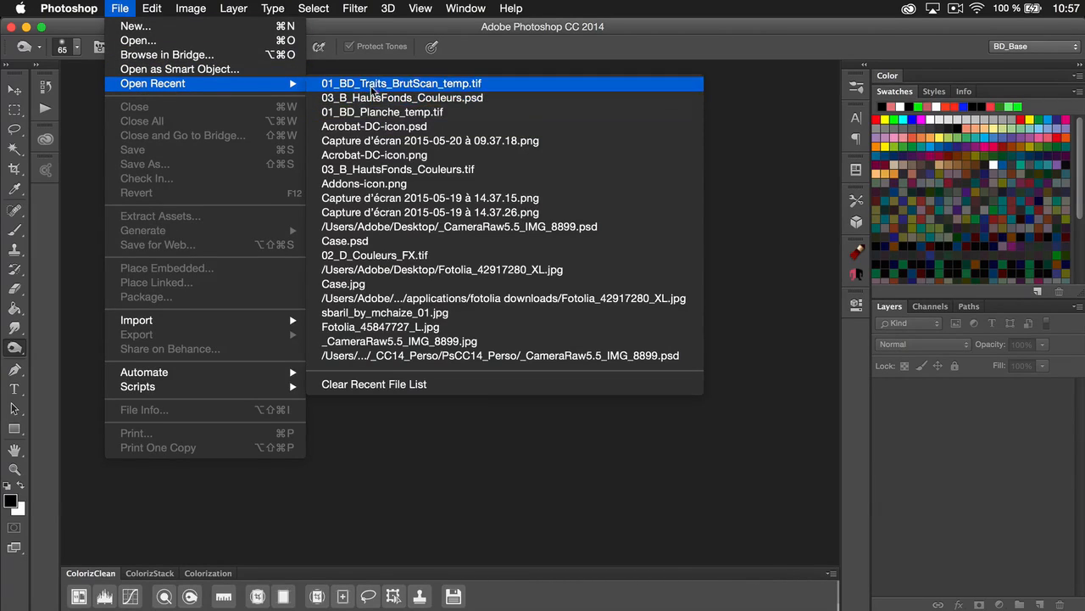
left_click(363, 113)
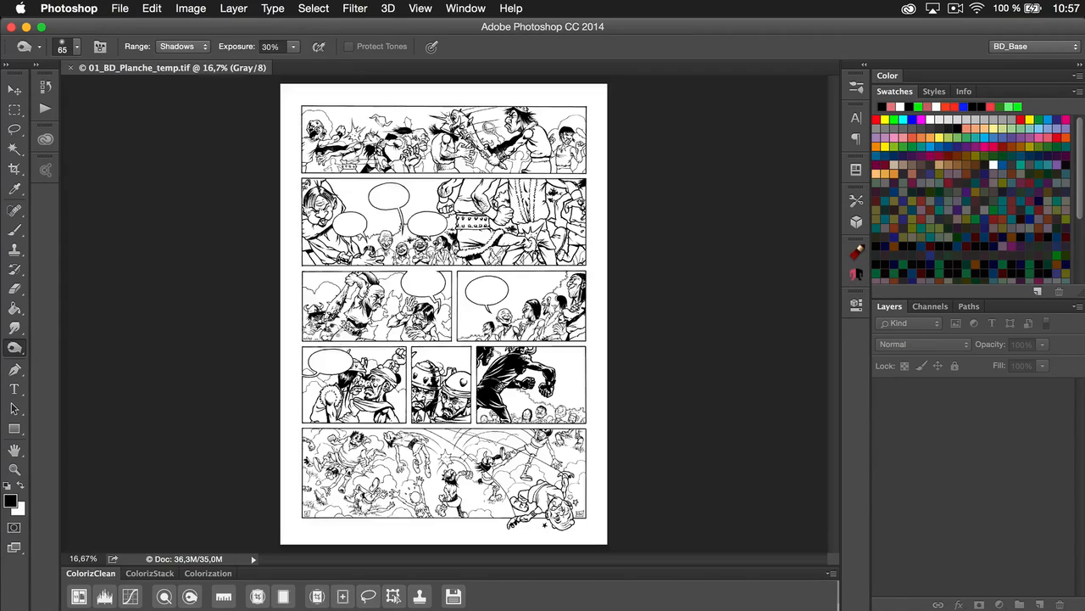
Collapse the swatches and build the coloring layer stack with ColorizStack, accepting an image size of 2599 × 3662 px at 300 pixels/inch
left_click(144, 573)
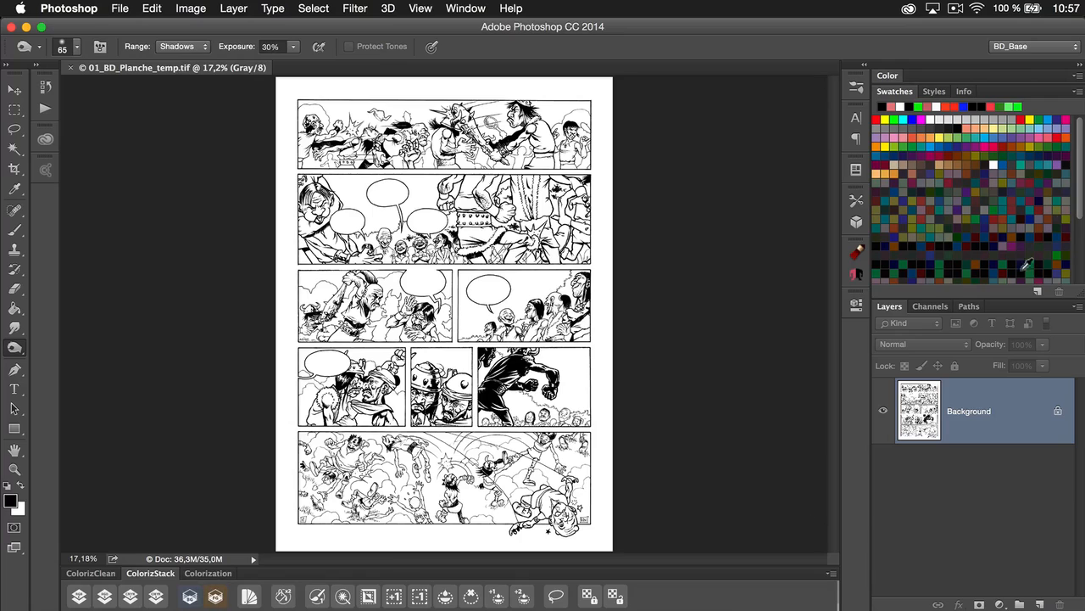
double_click(992, 93)
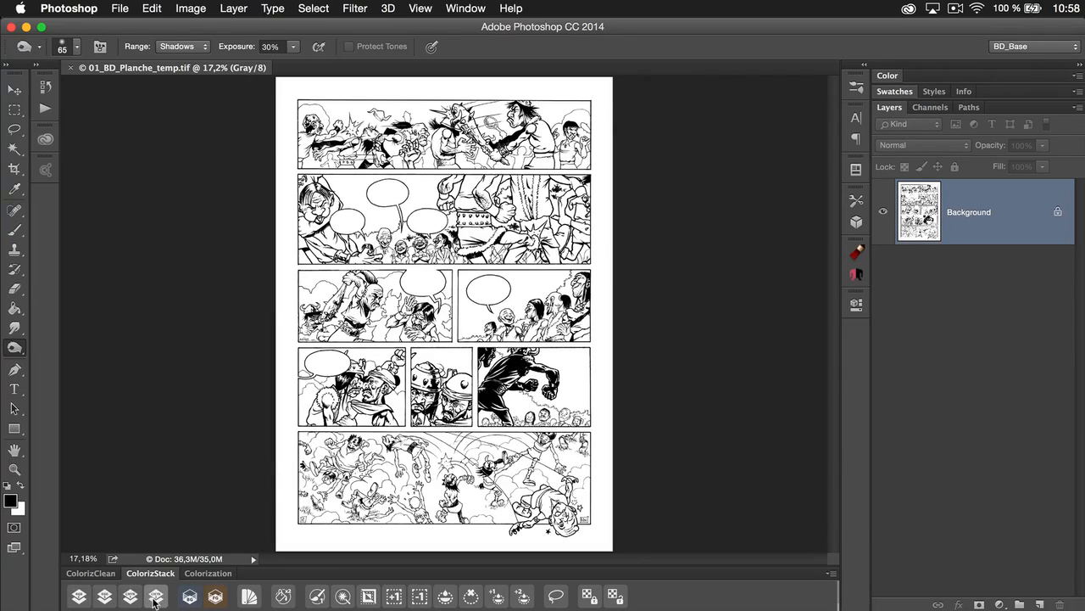
left_click(75, 594)
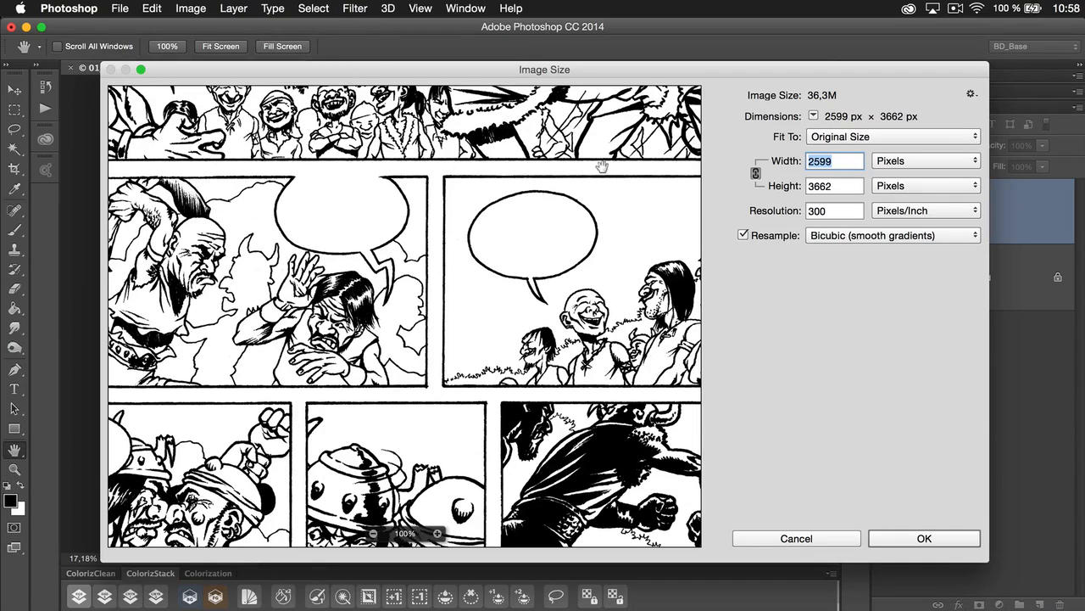
left_click(807, 212)
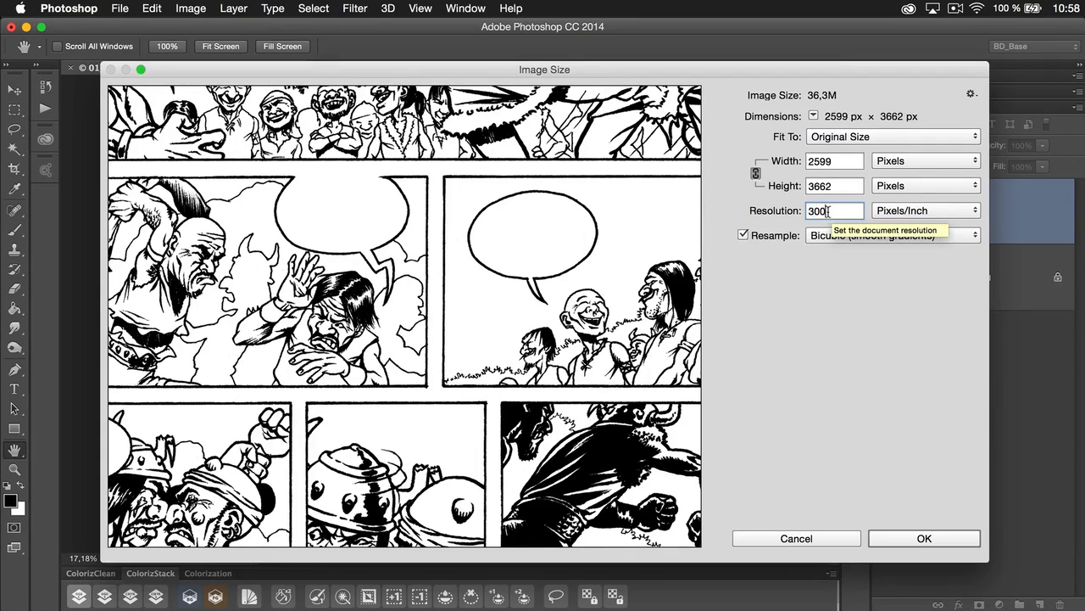
left_click_drag(832, 212, 807, 212)
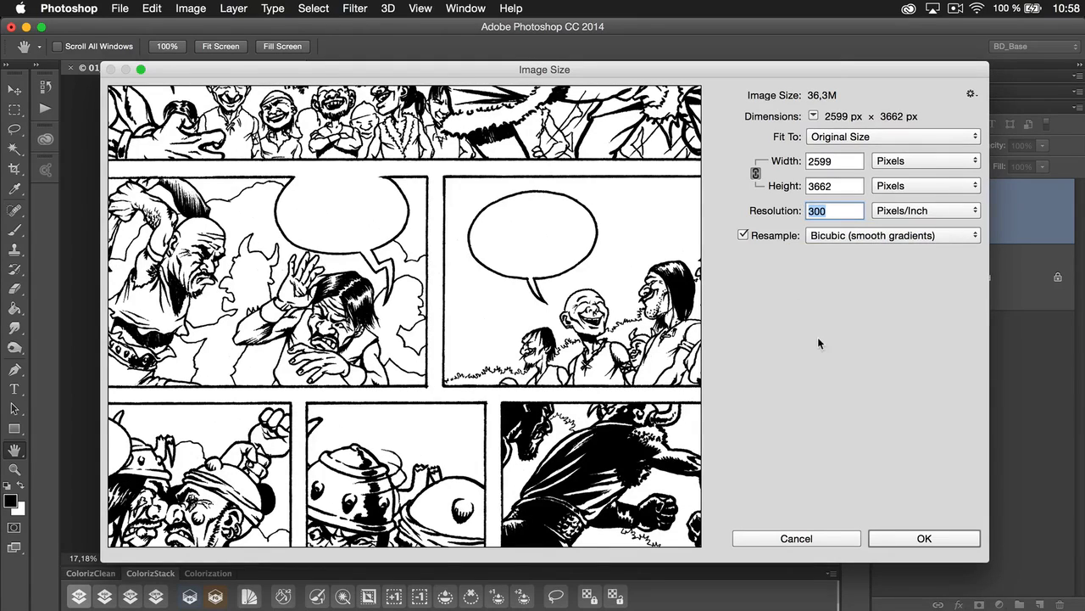
left_click(816, 211)
left_click(922, 540)
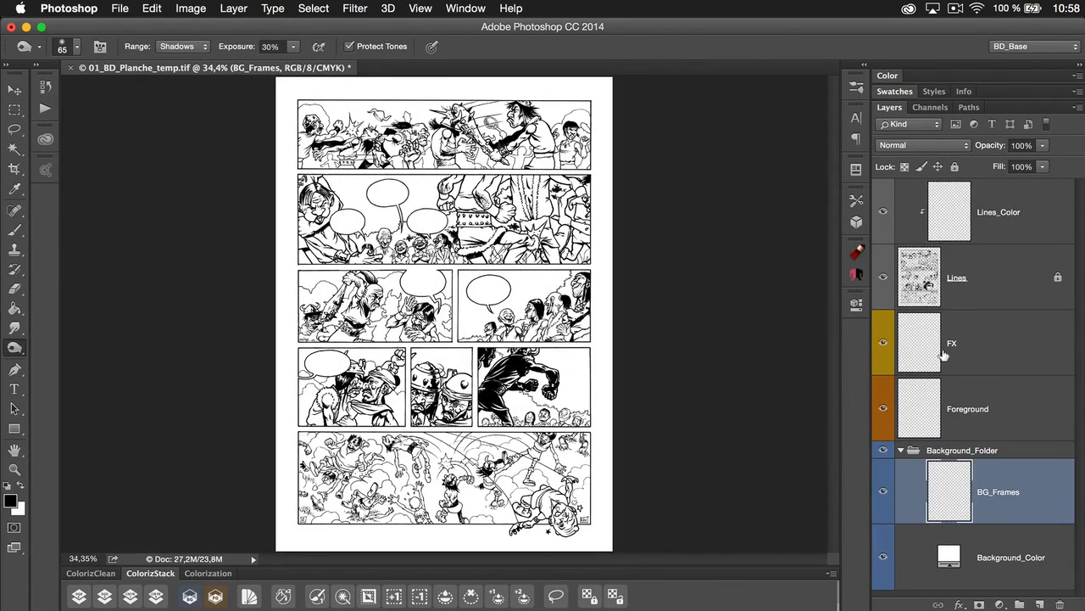
Hide and reshow the Background_Color layer to check the line art's transparency, and switch the active layer between BG_Frames and Foreground
left_click(883, 555)
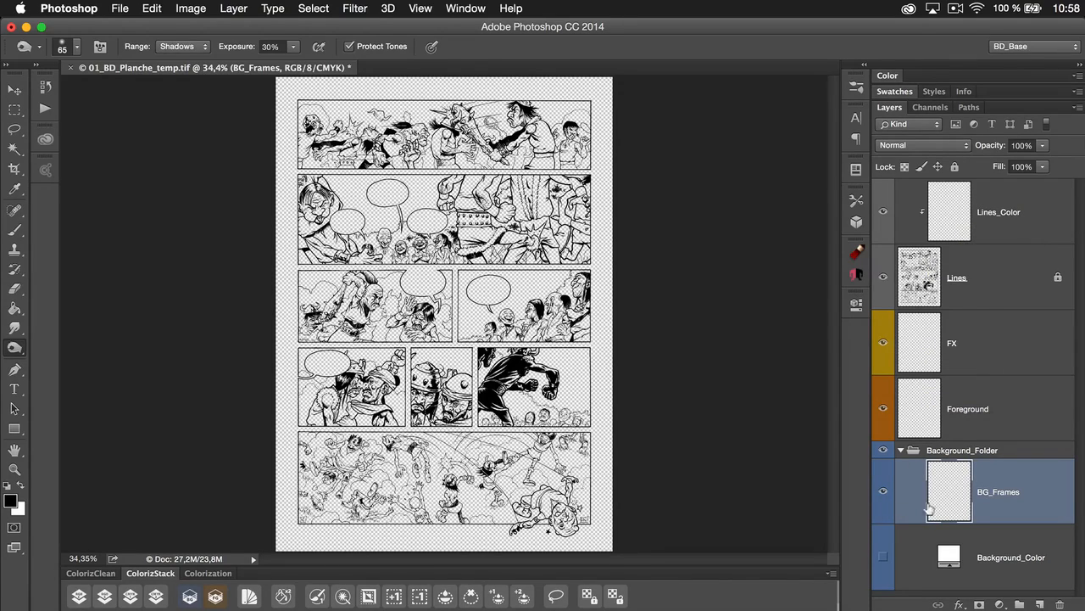
left_click(883, 557)
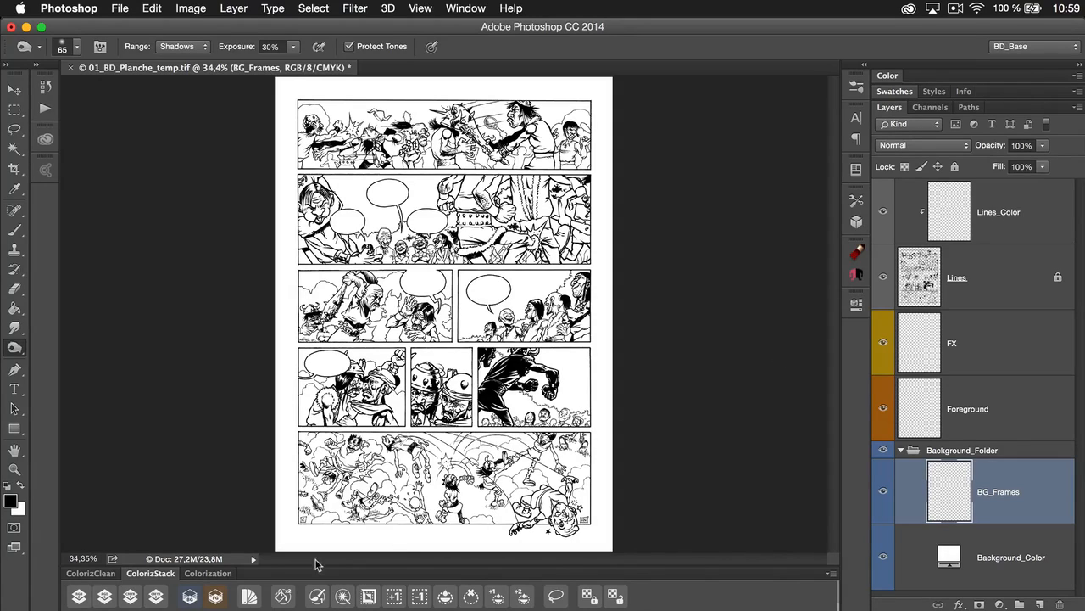
left_click(217, 602)
left_click(192, 598)
left_click(215, 599)
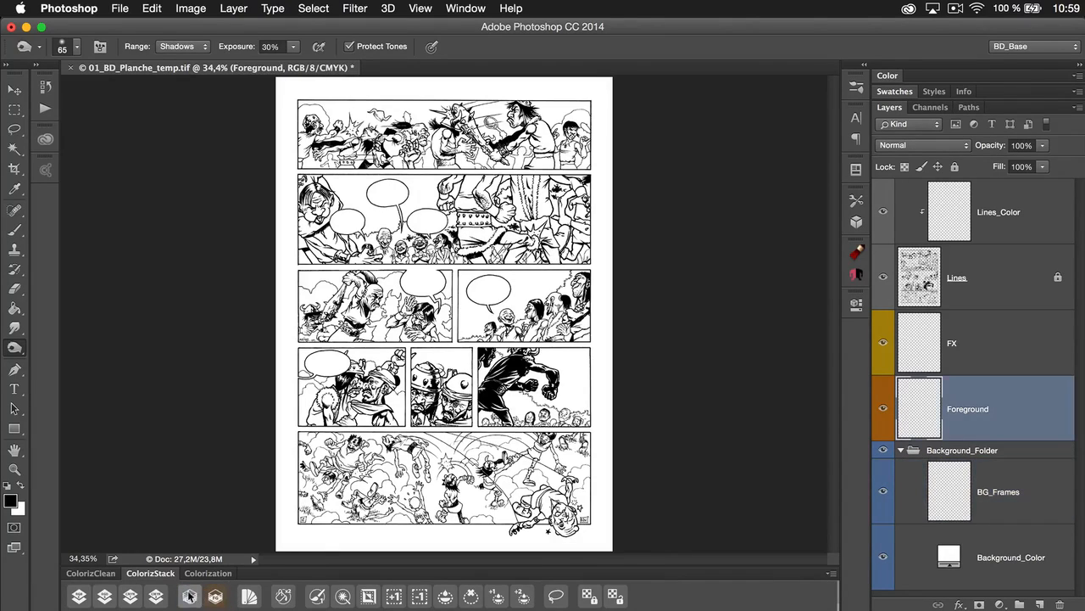
Make BG_Frames the active layer and use the Magic Wand to select the comic panels, excluding the page margins and speech balloons
left_click(189, 597)
left_click(215, 598)
left_click(187, 597)
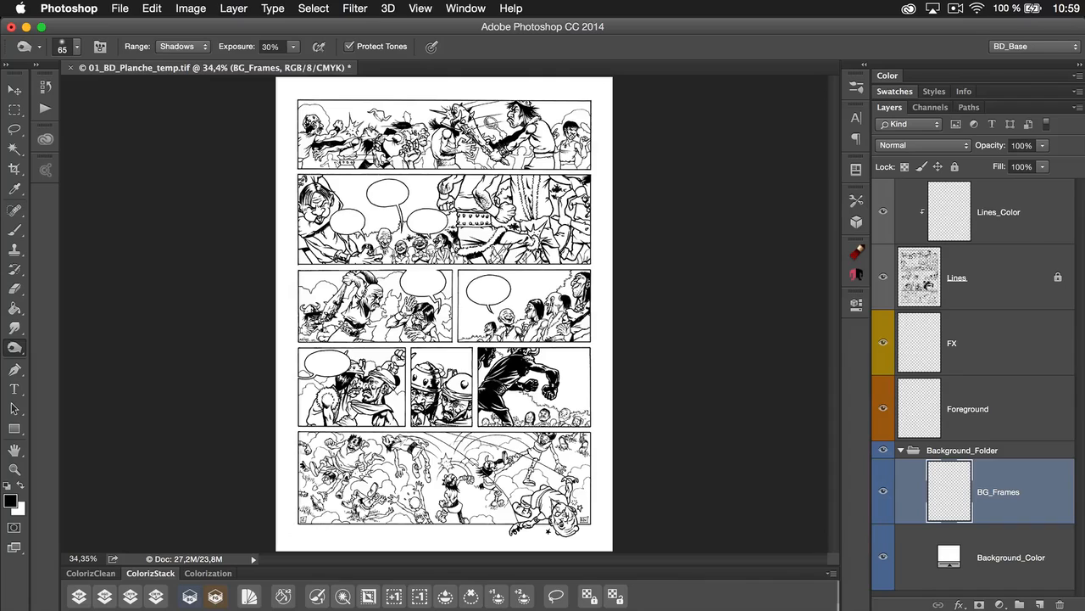
left_click(344, 597)
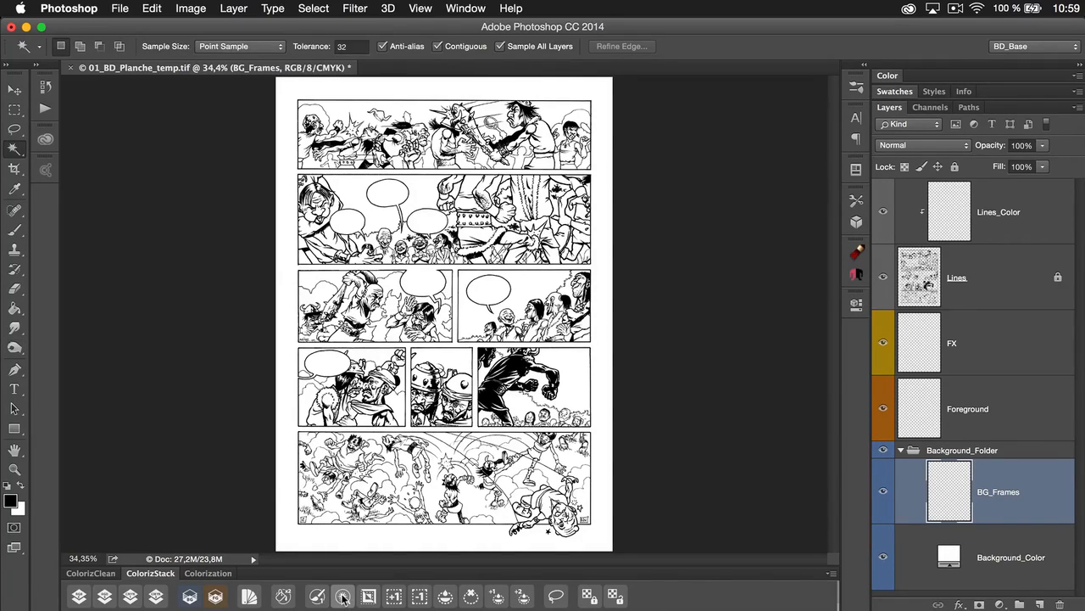
left_click(281, 457)
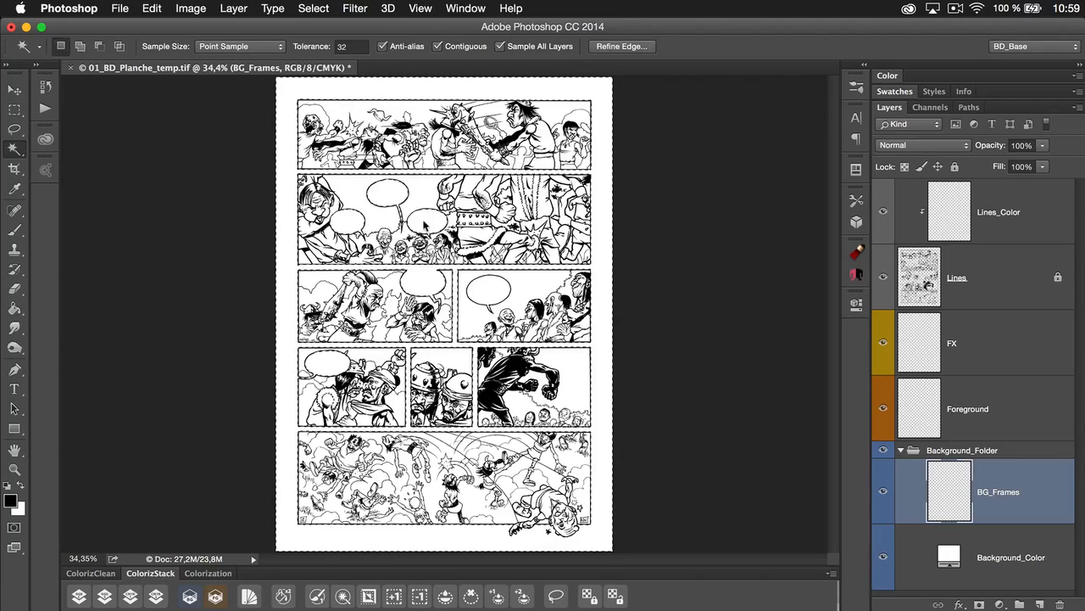
key("shift")
key("shift")
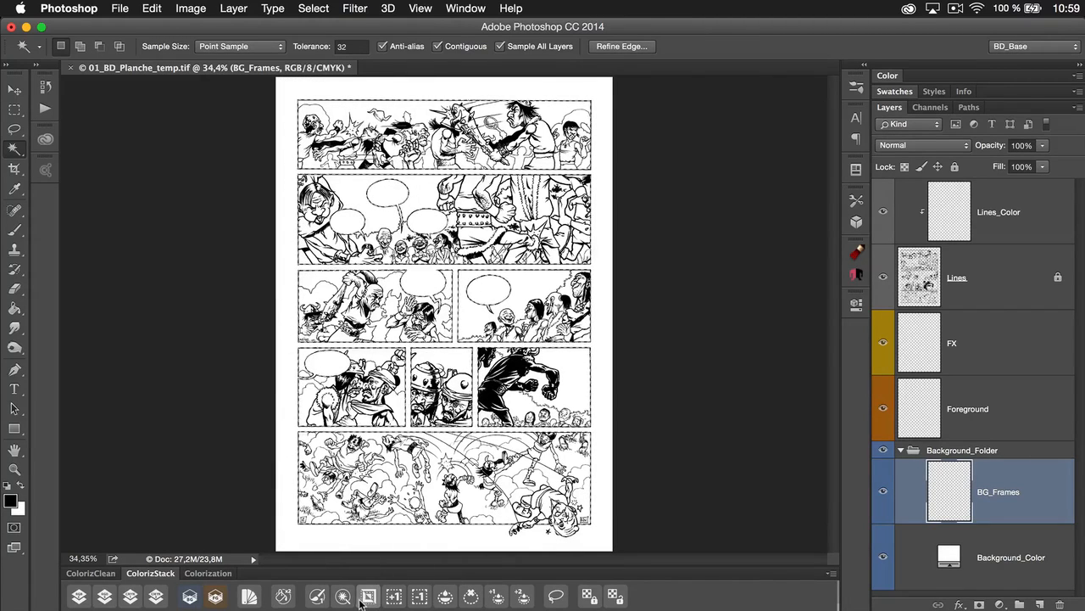
Fill the selected panels on BG_Frames with a medium green, deselect, and lock the layer's transparent pixels
left_click(192, 597)
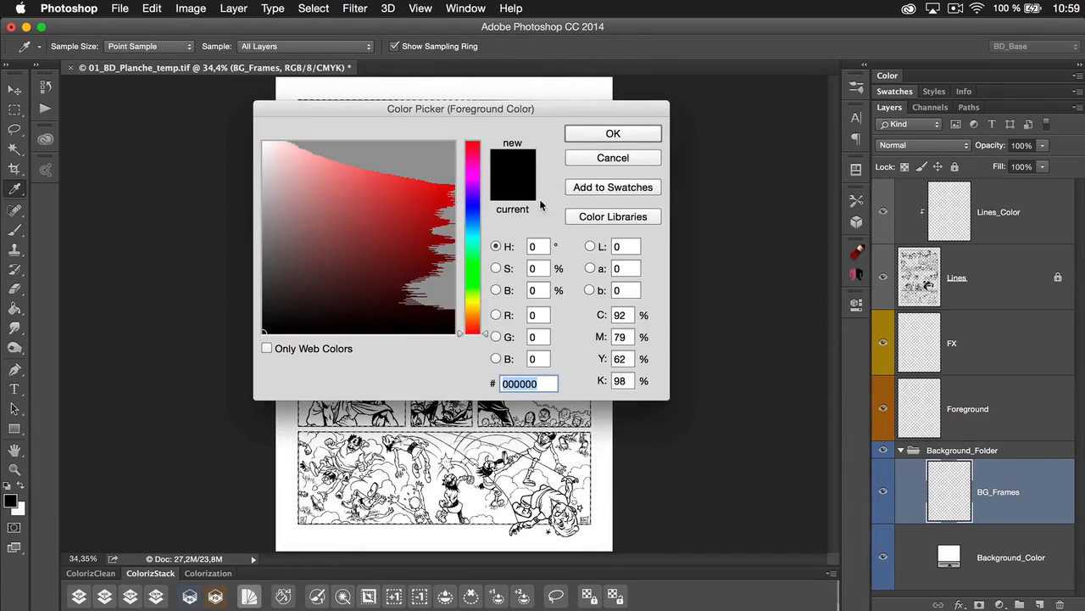
left_click_drag(349, 230, 304, 212)
left_click(628, 133)
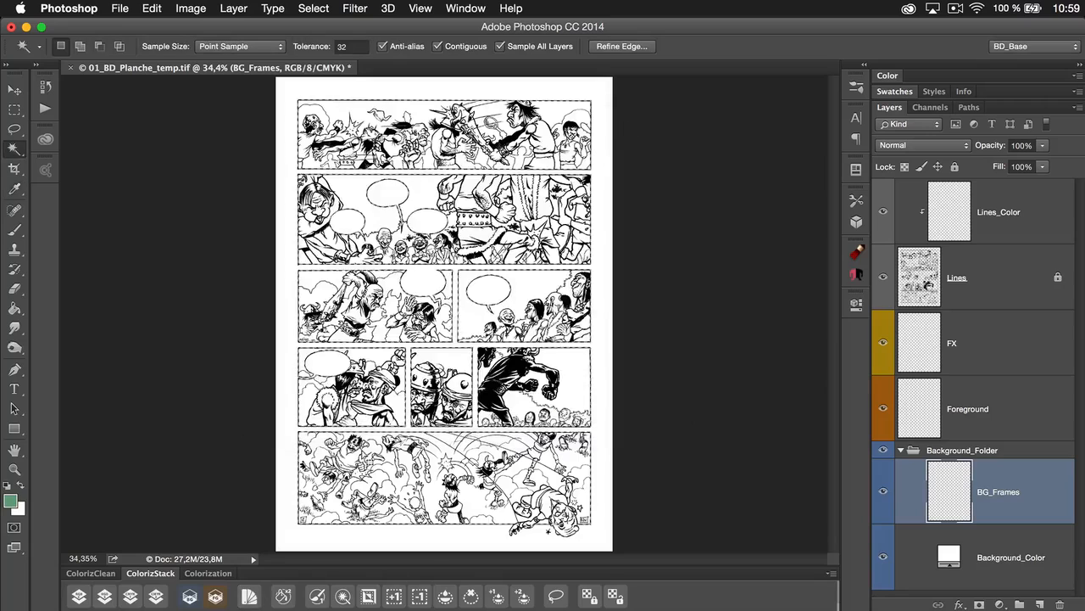
left_click(447, 598)
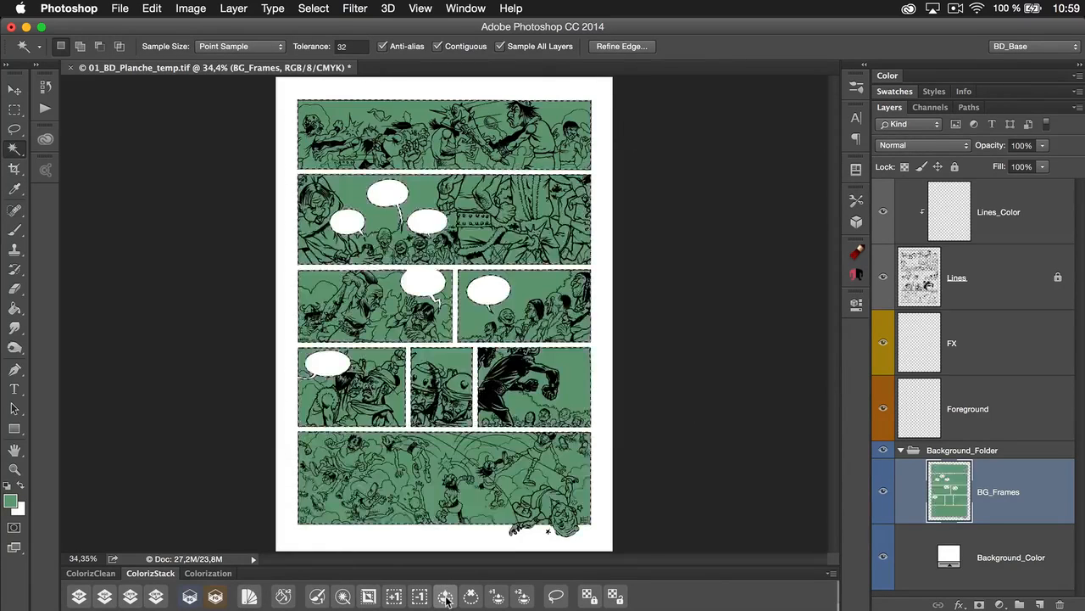
left_click(589, 598)
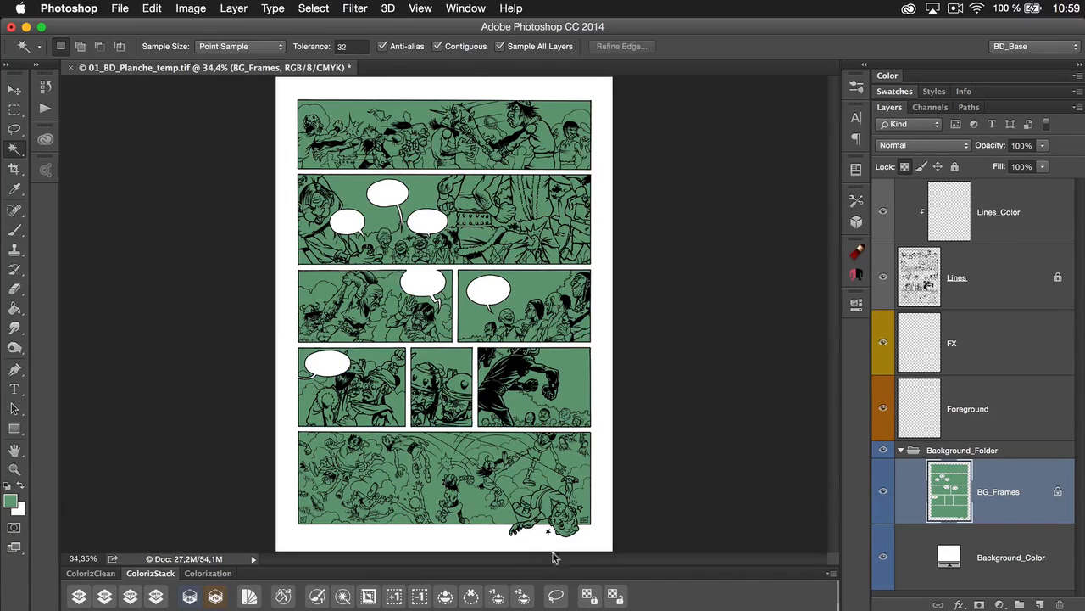
Make Foreground the active layer and close 01_BD_Planche_temp.tif without saving the changes
left_click(215, 597)
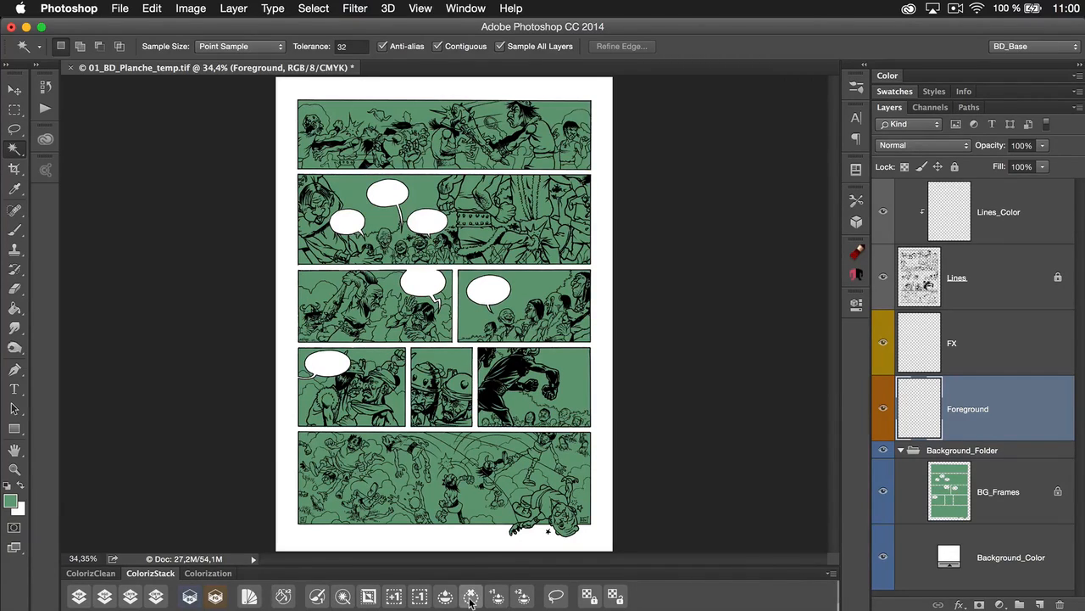
key("super+w")
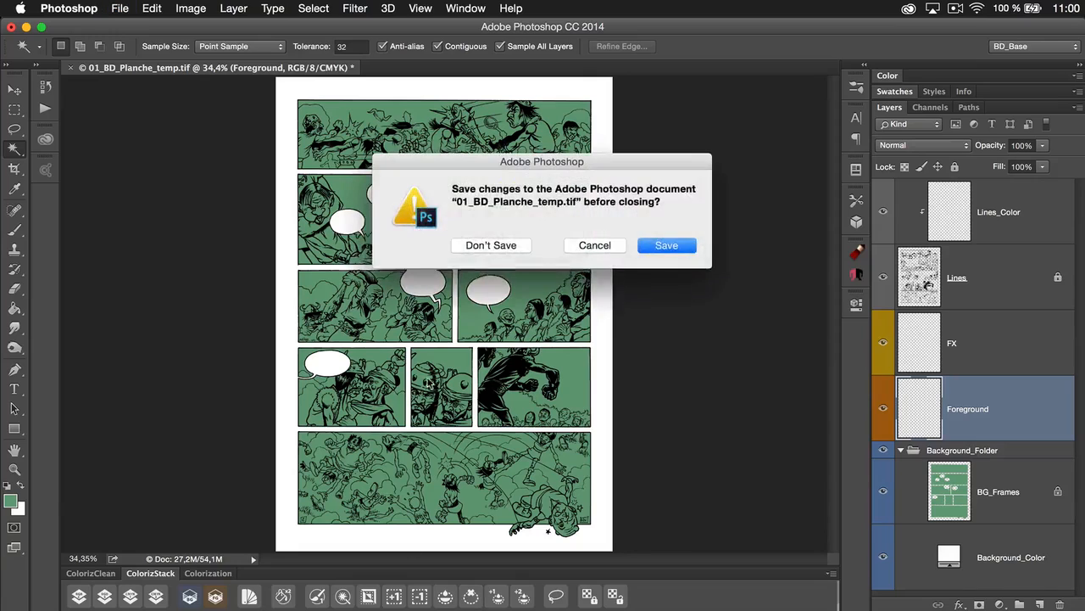
left_click(475, 245)
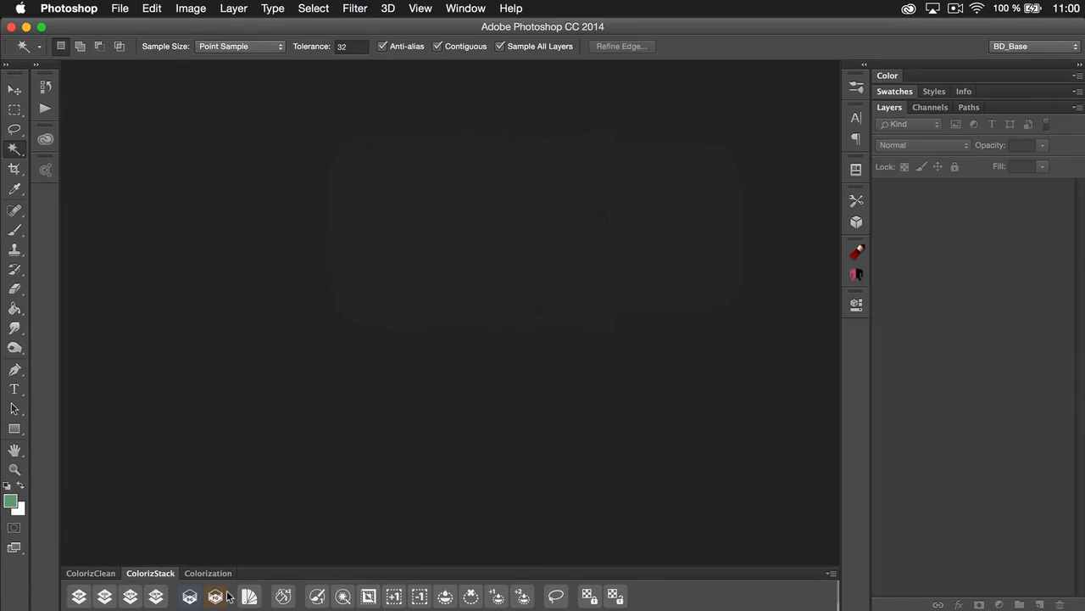
Show the Colorization tools, compare them with section 3 of the older Colorisation panel in Photoshop CS6, and return to Photoshop CC 2014
left_click(207, 573)
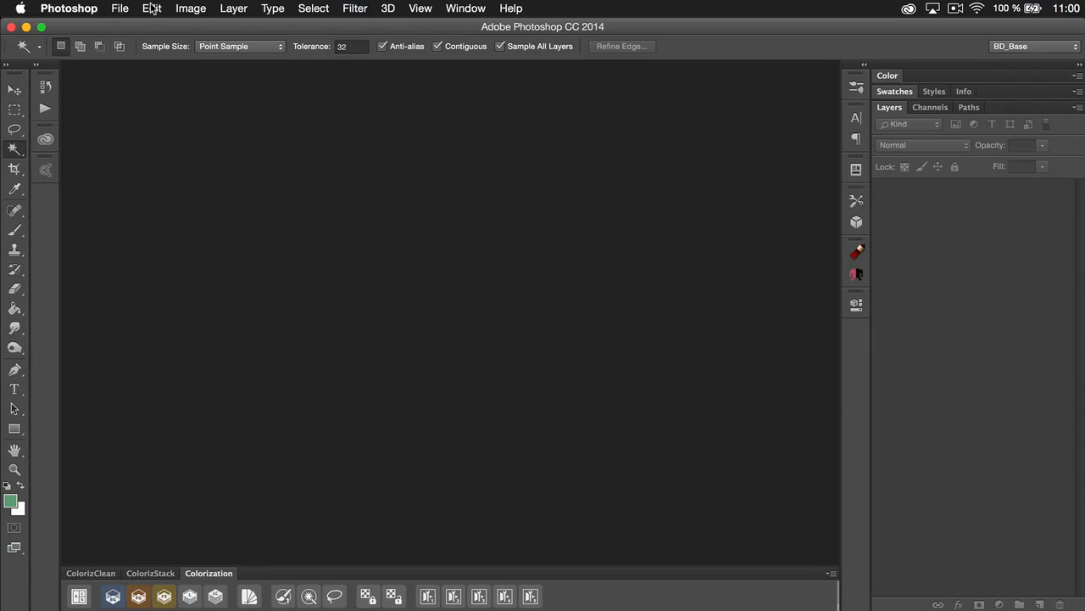
key("super+Tab")
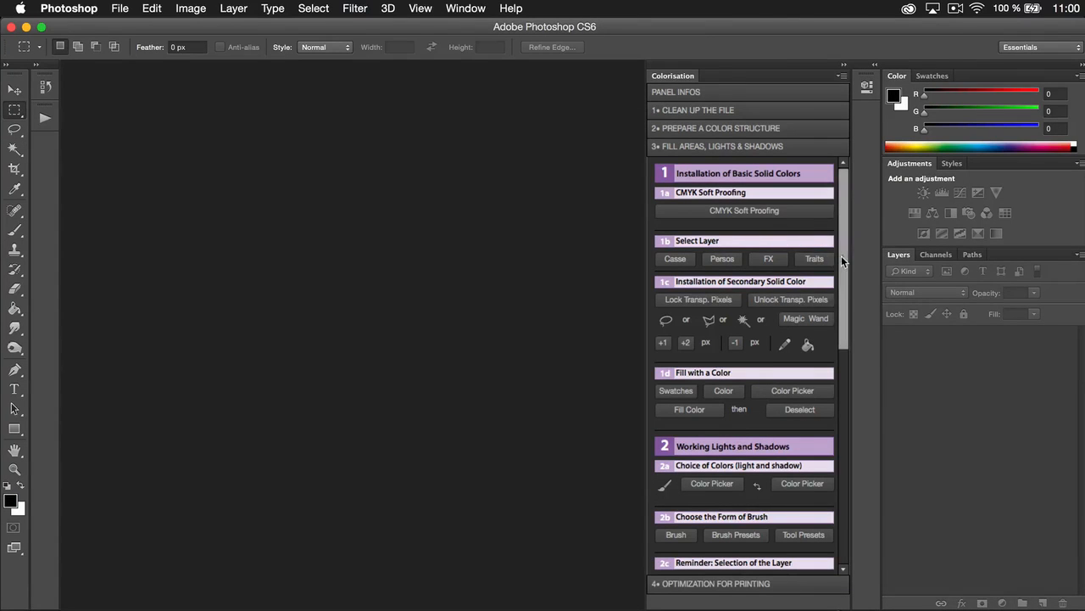
mouse_move(842, 256)
left_mouse_down()
mouse_move(839, 484)
mouse_move(851, 286)
mouse_move(840, 242)
mouse_move(834, 273)
mouse_move(844, 348)
mouse_move(846, 236)
left_mouse_up()
key("super+Tab")
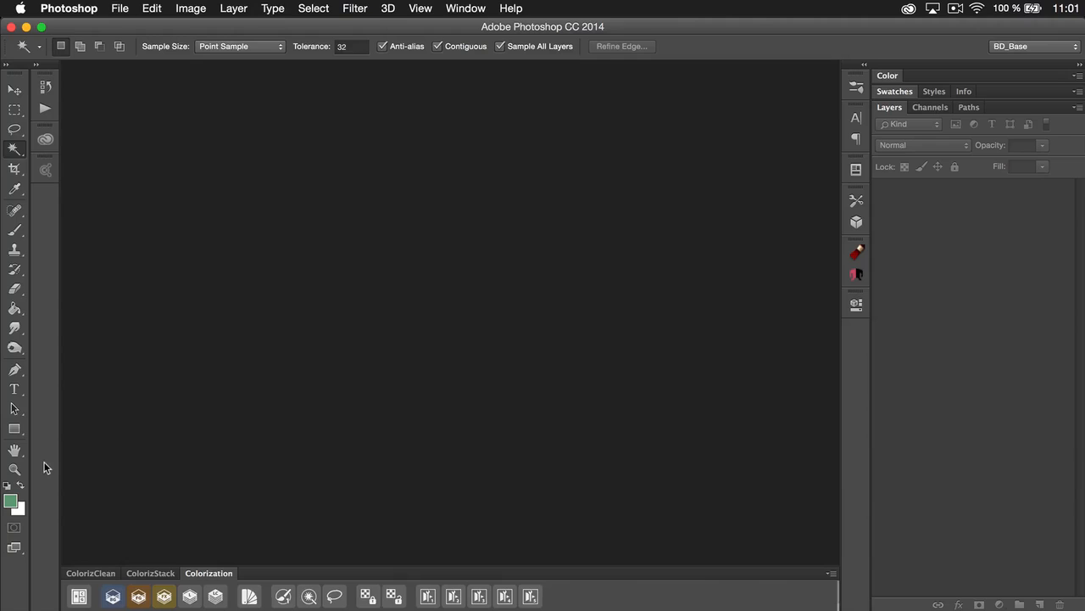
Open 03_B_HautsFonds_Couleurs.psd from the recent files
key("super+n")
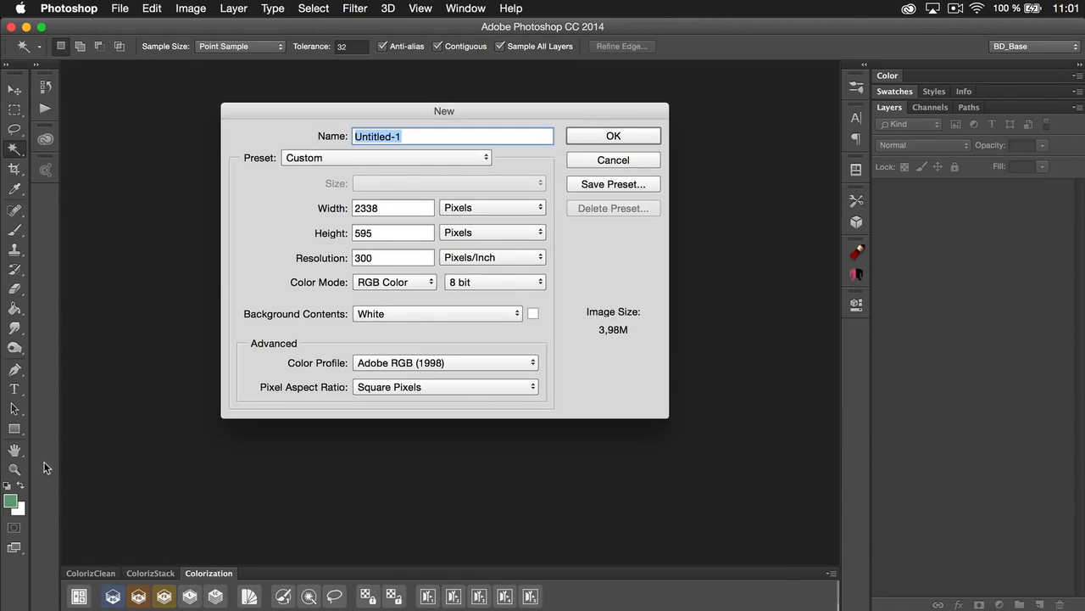
key("Escape")
left_click(120, 8)
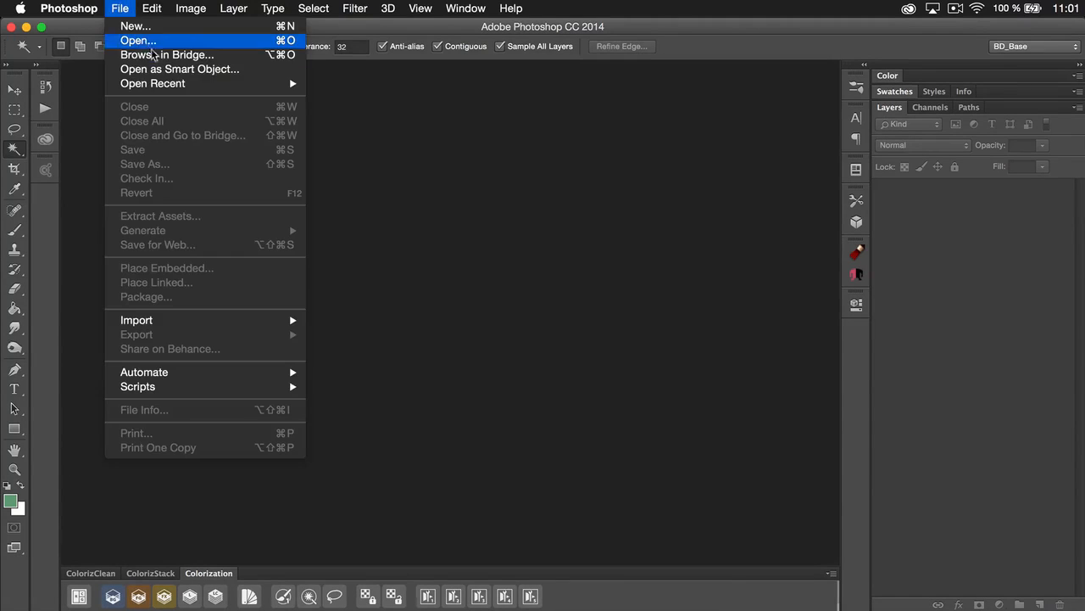
mouse_move(178, 85)
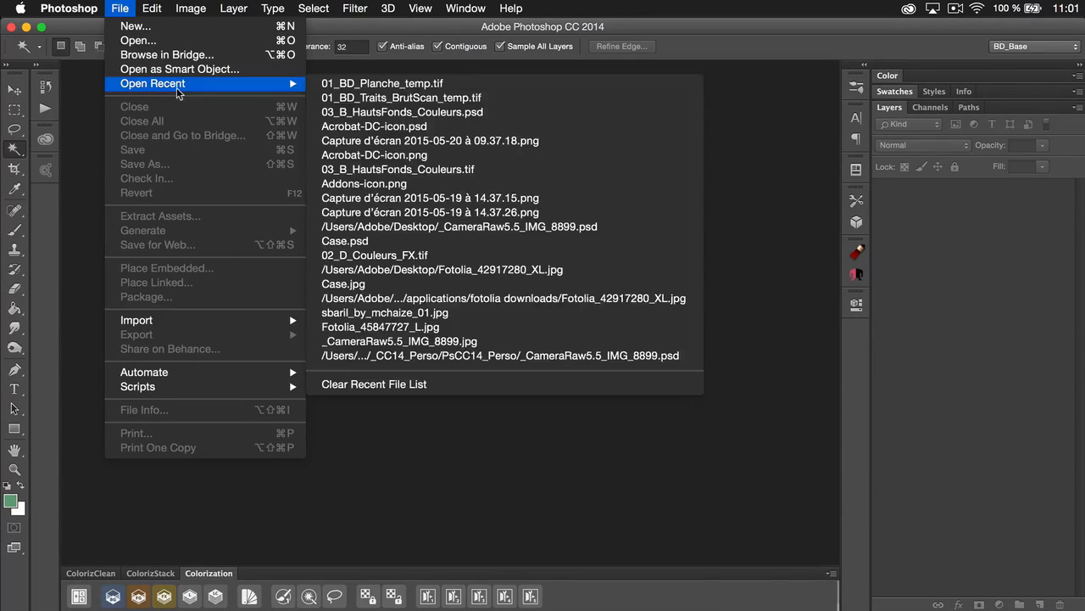
left_click(370, 112)
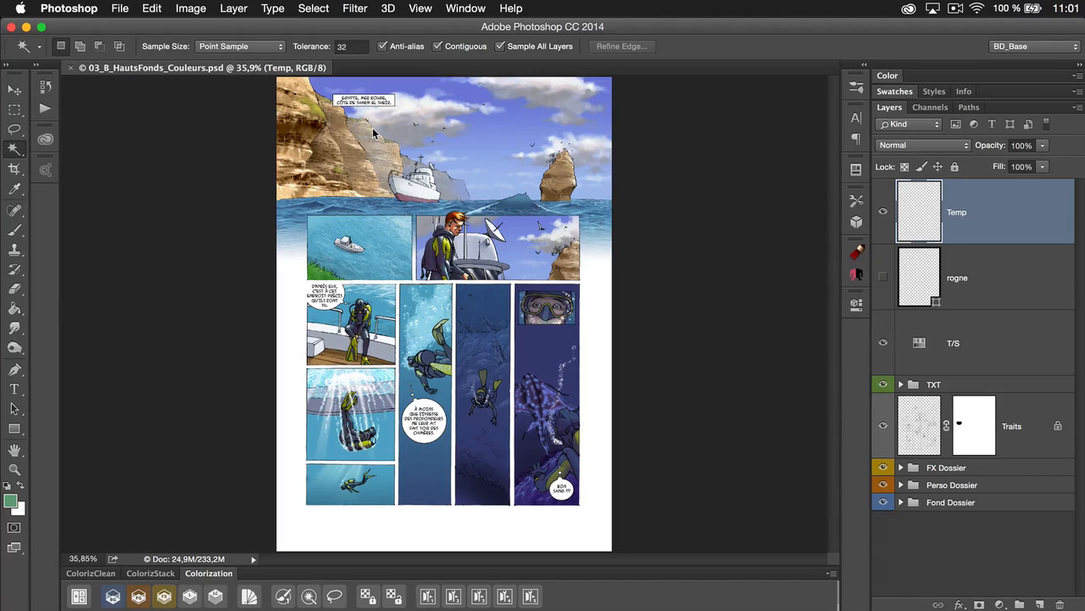
Run the first Colorization custom action, dismiss its sample alert, and look up the Colorization set among the actions and available action sets
left_click(428, 597)
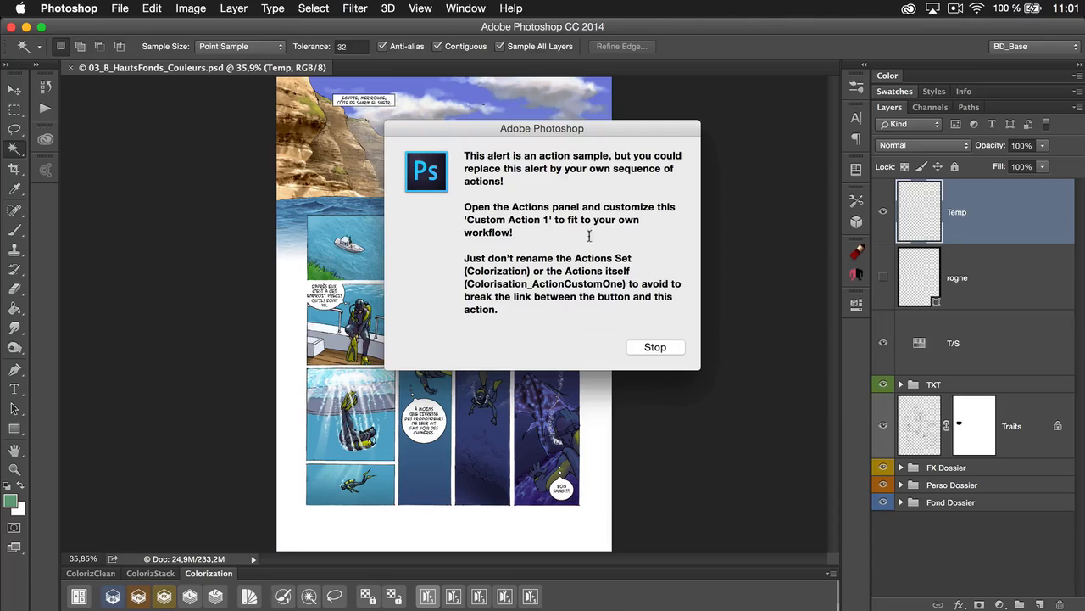
left_click(656, 347)
left_click(45, 108)
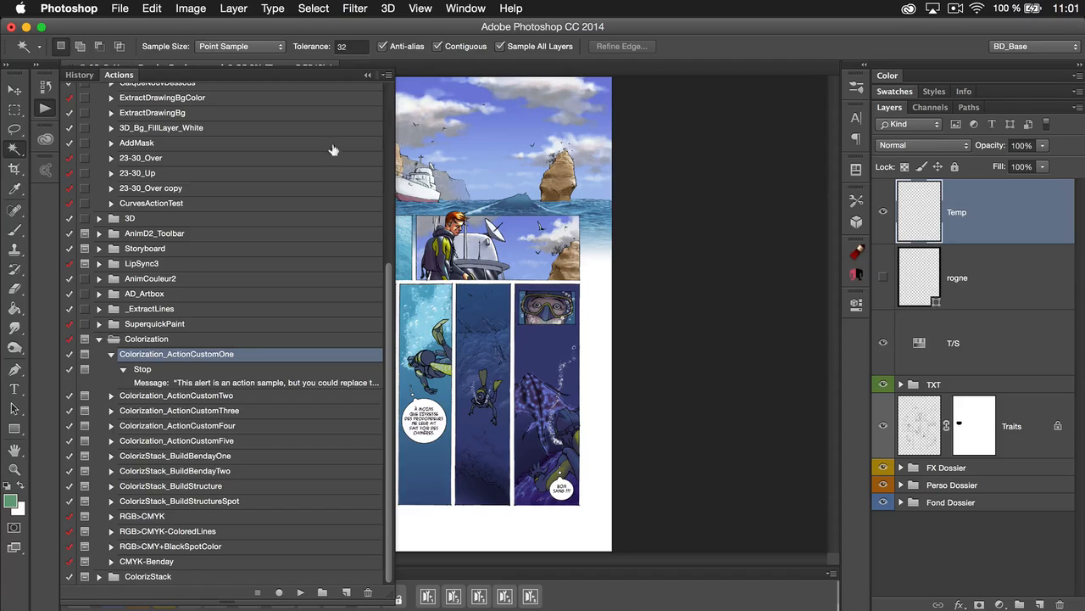
left_click(387, 76)
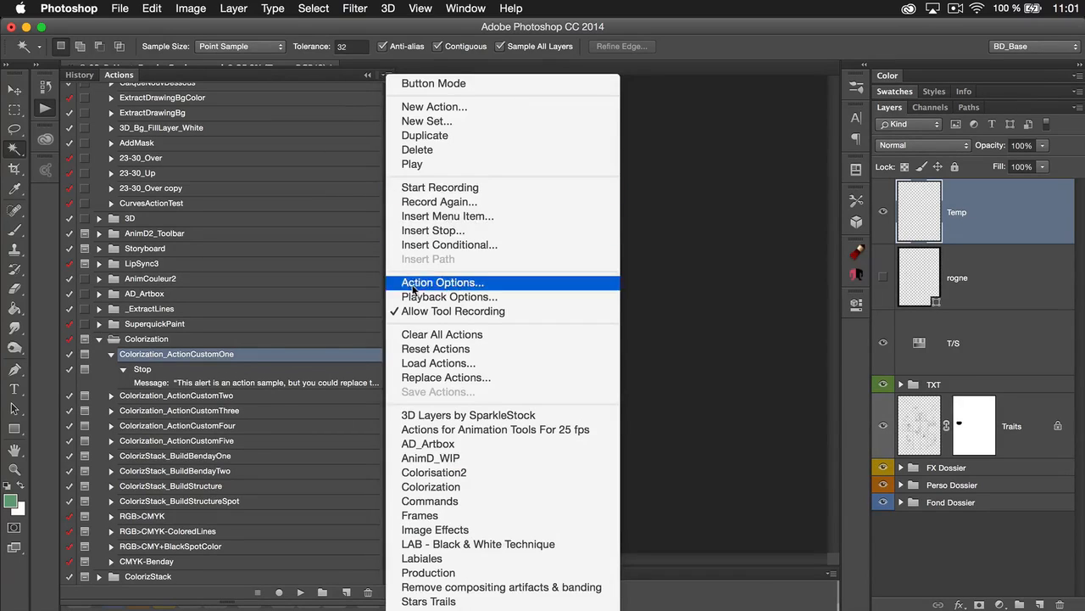
left_click(481, 486)
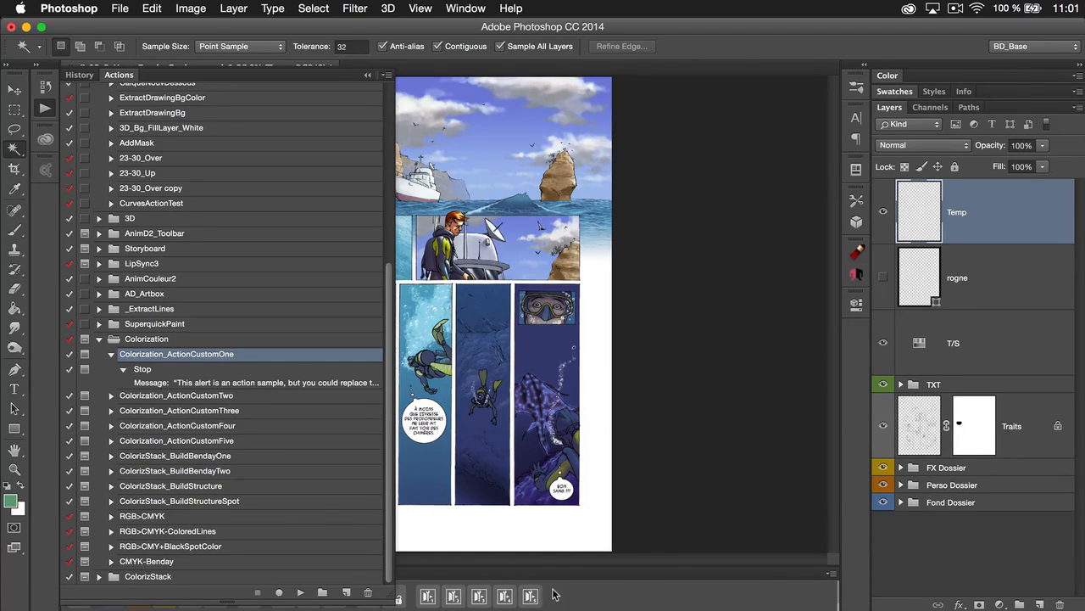
Start and stop a recording in Colorization_ActionCustomOne, collapse that action, and hide the actions list
left_click(142, 368)
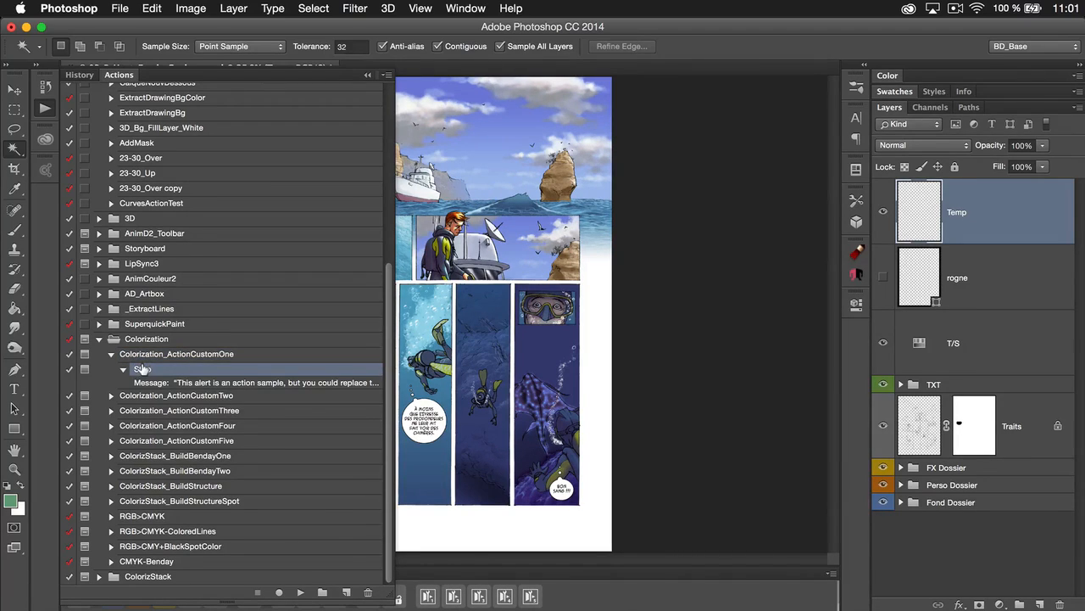
left_click(149, 355)
left_click(278, 591)
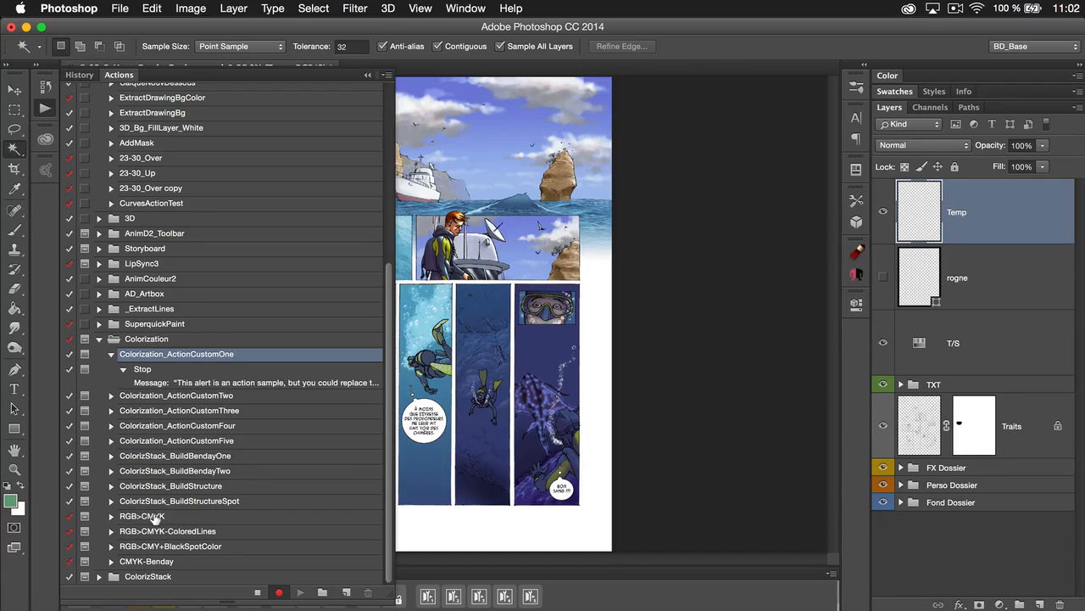
left_click(258, 593)
left_click(110, 354)
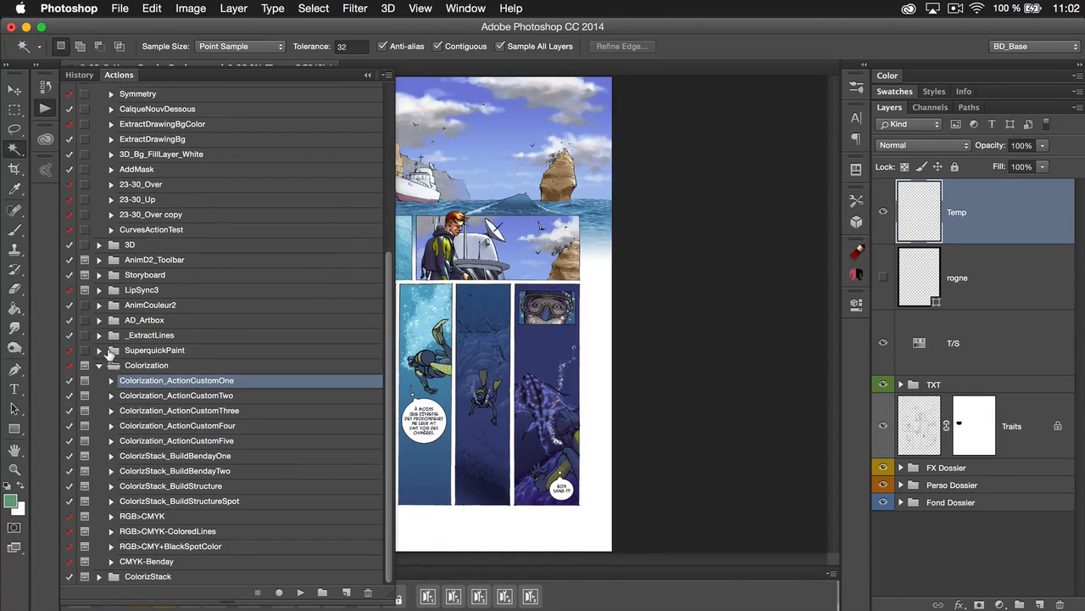
left_click(45, 107)
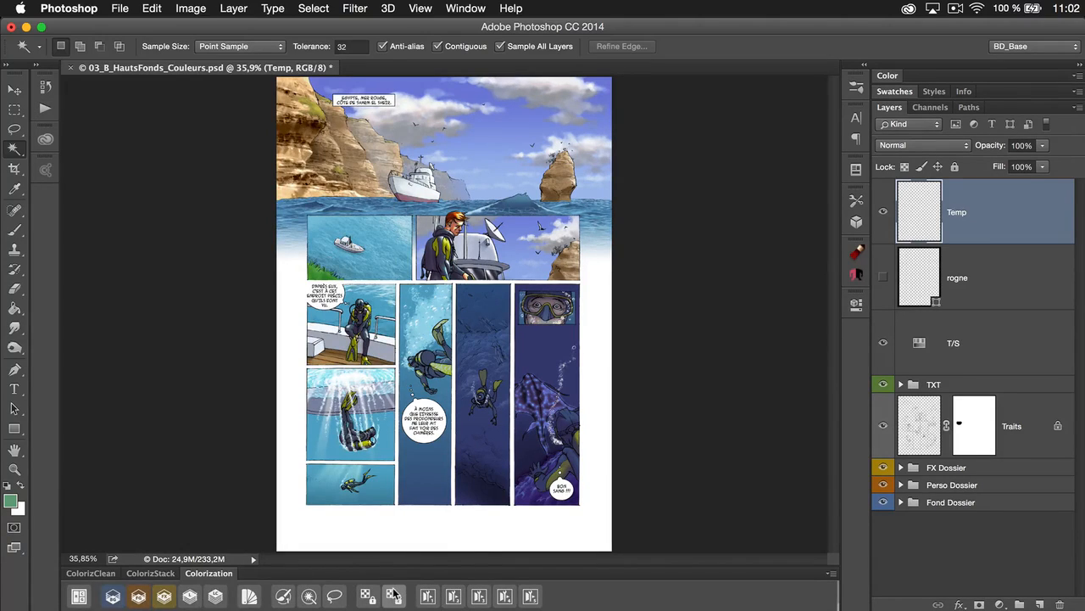
Turn on CMYK soft proofing for the colored page and toggle it on and off to compare the colors
left_click(80, 597)
key("super+y")
key("super+y")
key("super+y")
key("super+y")
key("super+y")
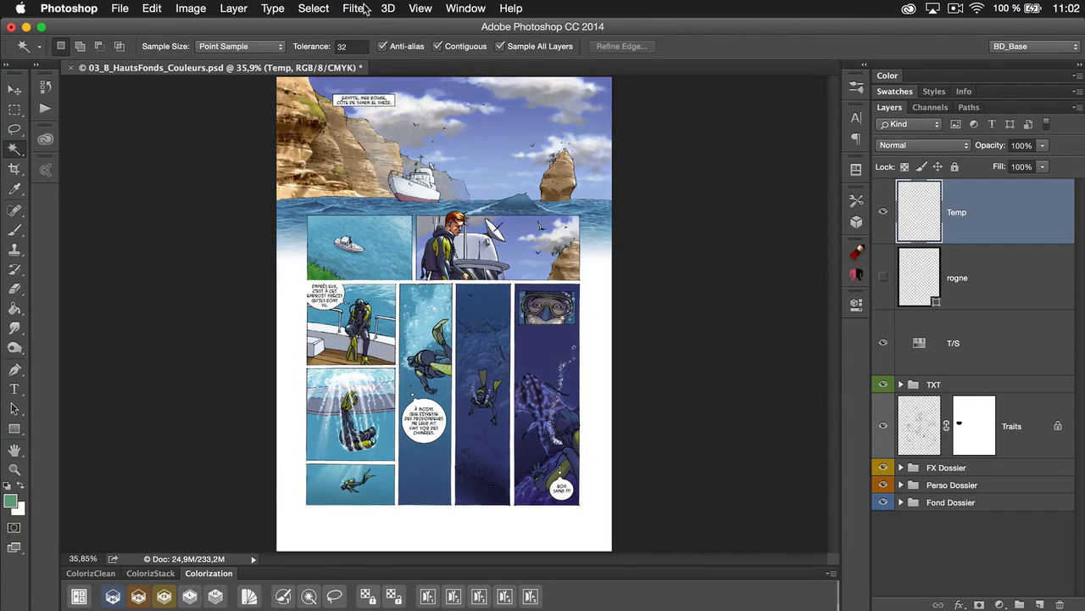
Switch Proof Colors off and toggle it repeatedly to compare the page's RGB and CMYK appearance, ending with the CMYK proof on
left_click(421, 10)
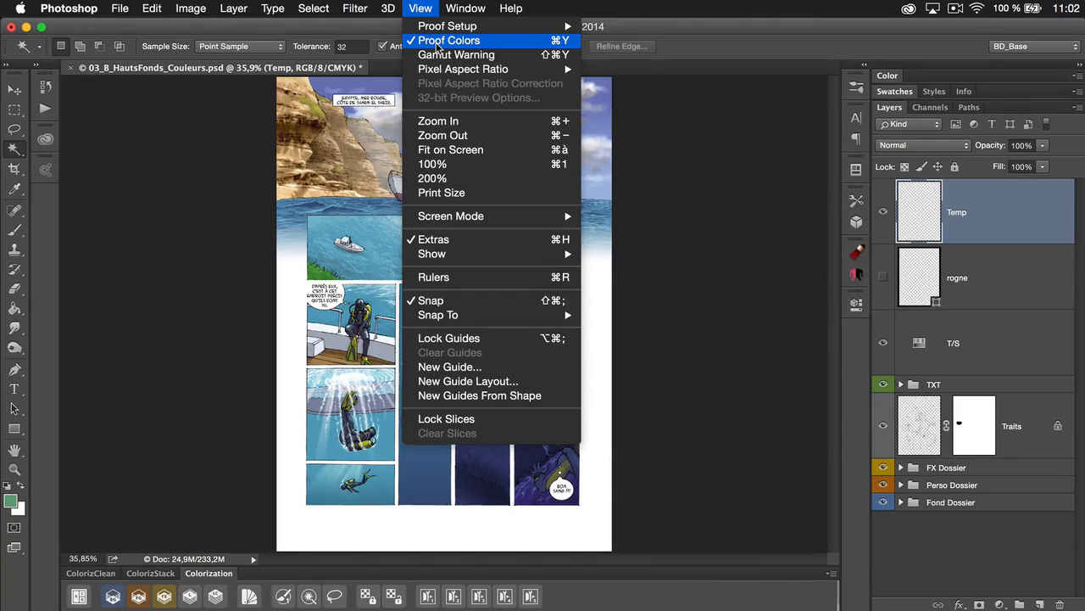
left_click(438, 41)
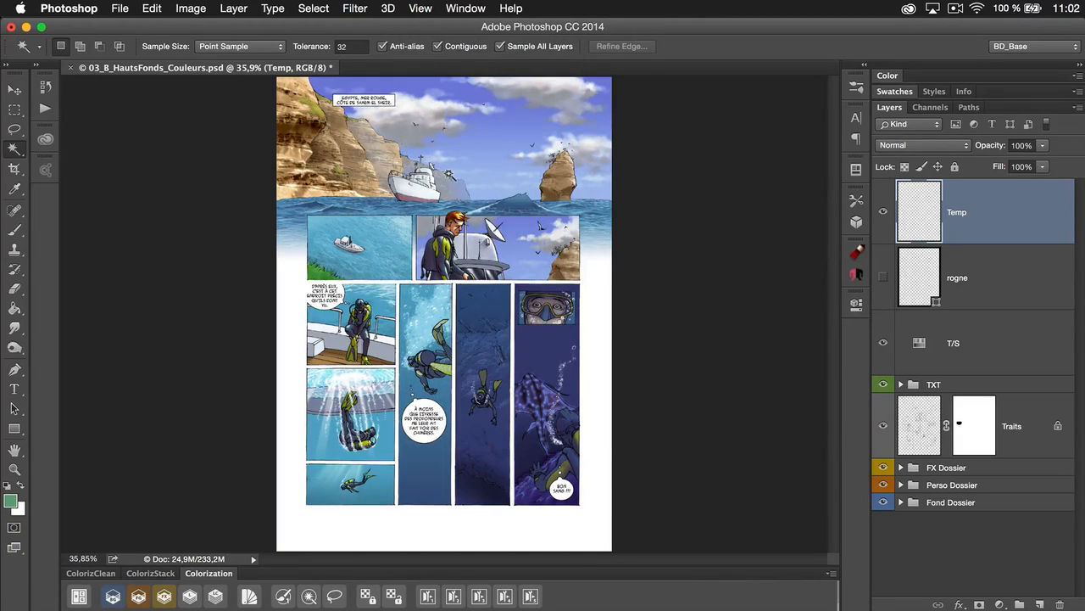
key("super+y")
key("super+y")
key("super+y")
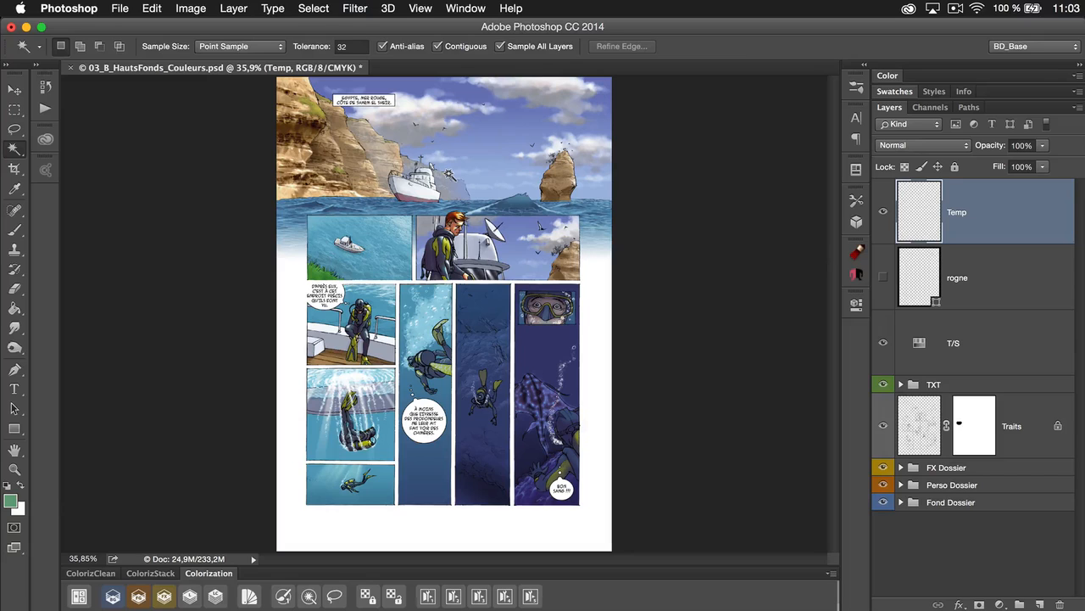
key("super+y")
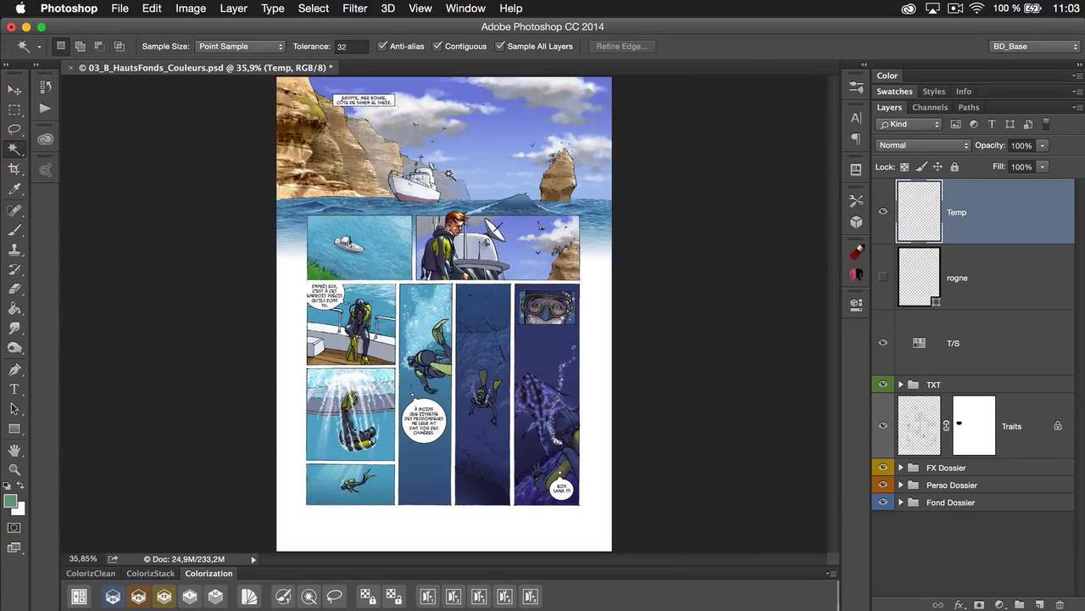
key("super+y")
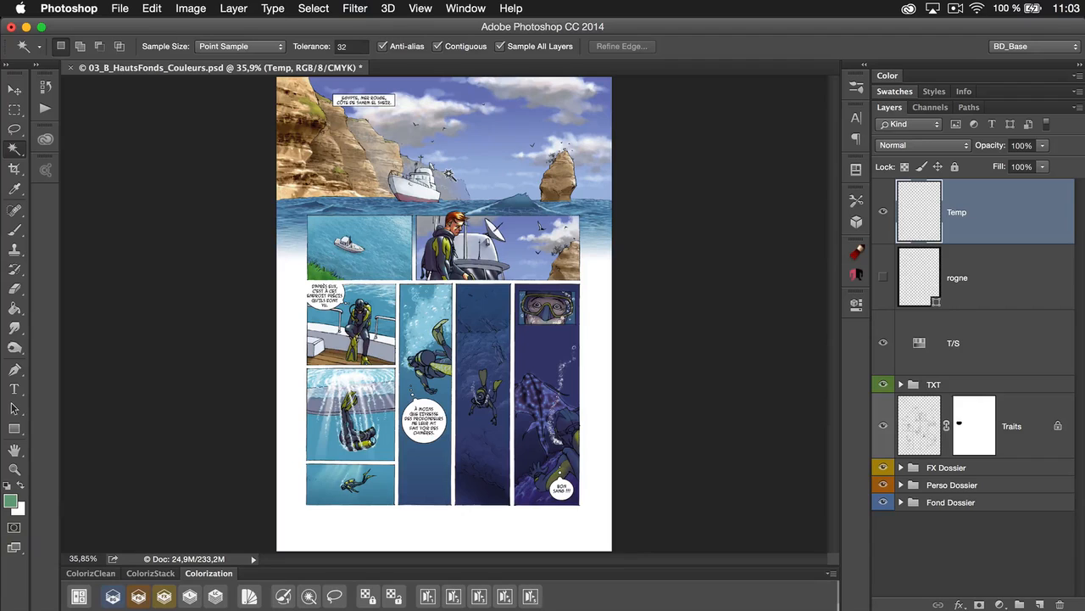
key("super+y")
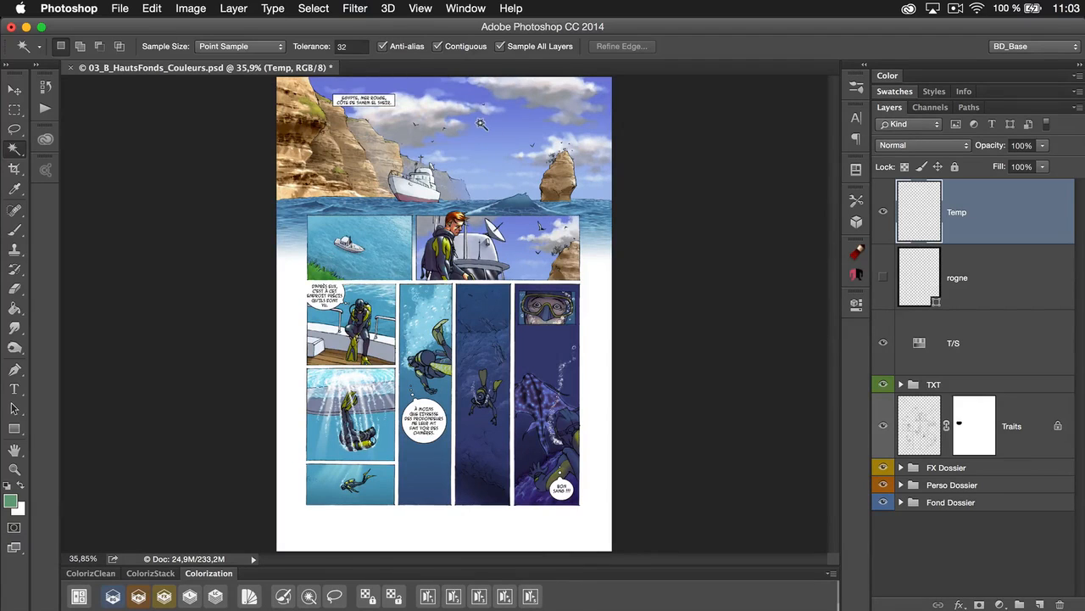
key("super+y")
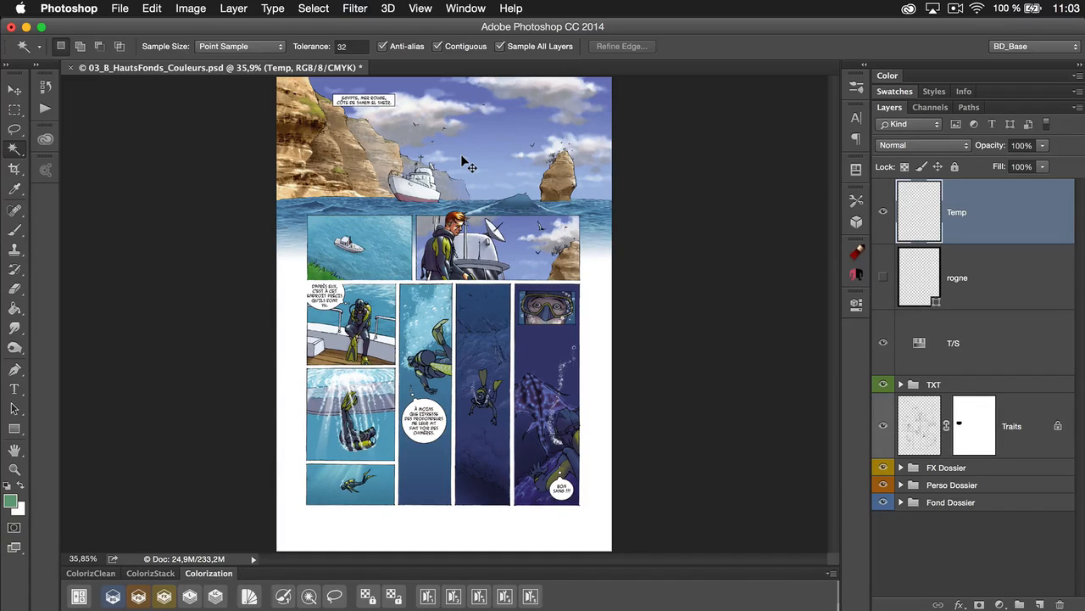
Switch off the CMYK proof and run SplitProof to tile RGB, CMYK and Gray Gamma 1.8 views of the page
key("super+y")
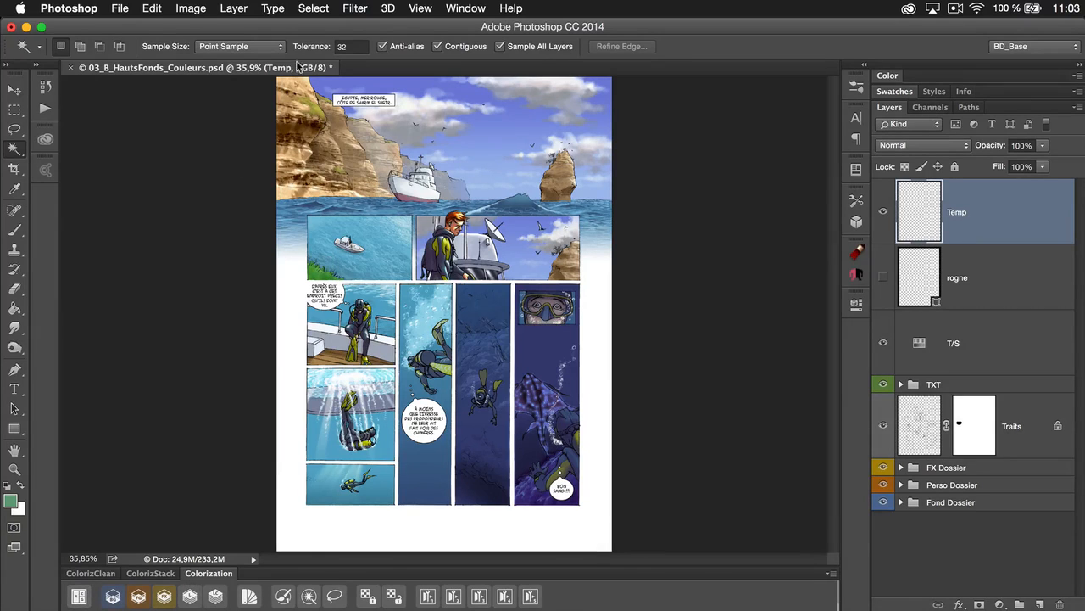
left_click(79, 598)
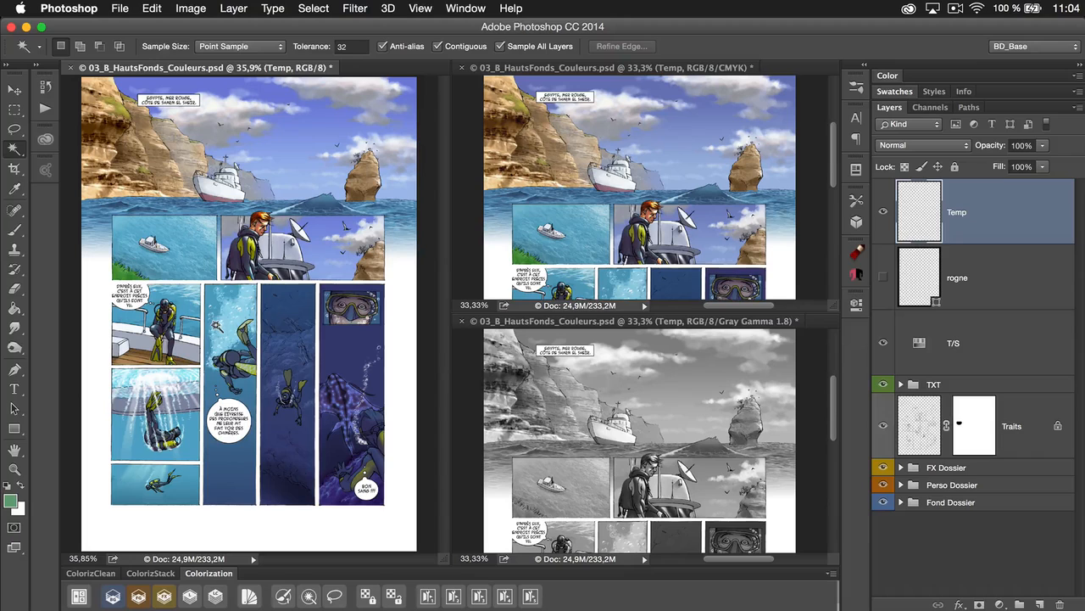
Pick a vivid green foreground color and brush a long looping stroke across the RGB view on the Temp layer
key("b")
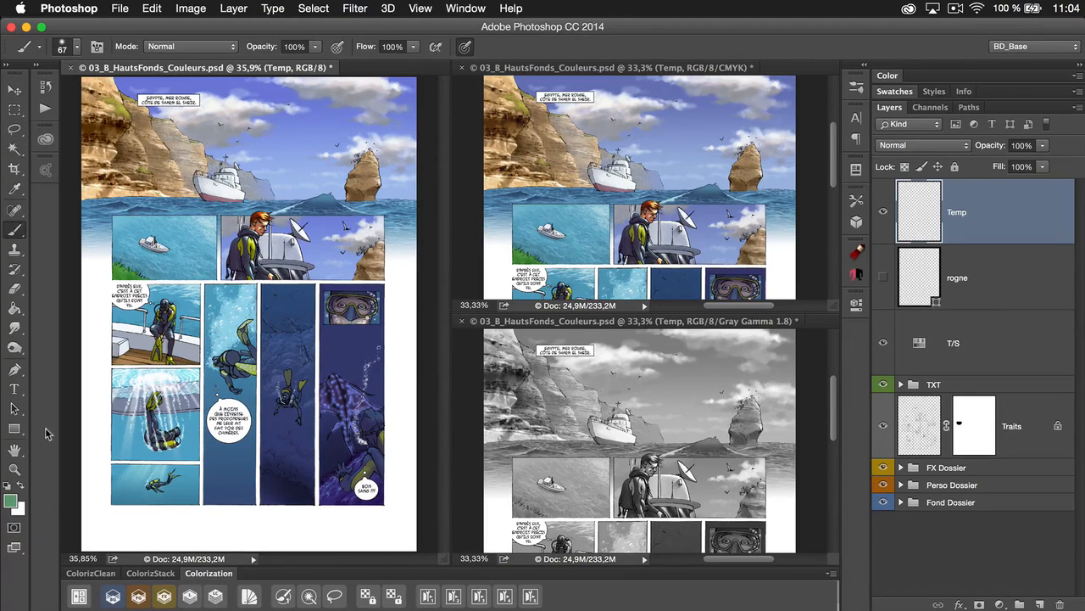
left_click(10, 502)
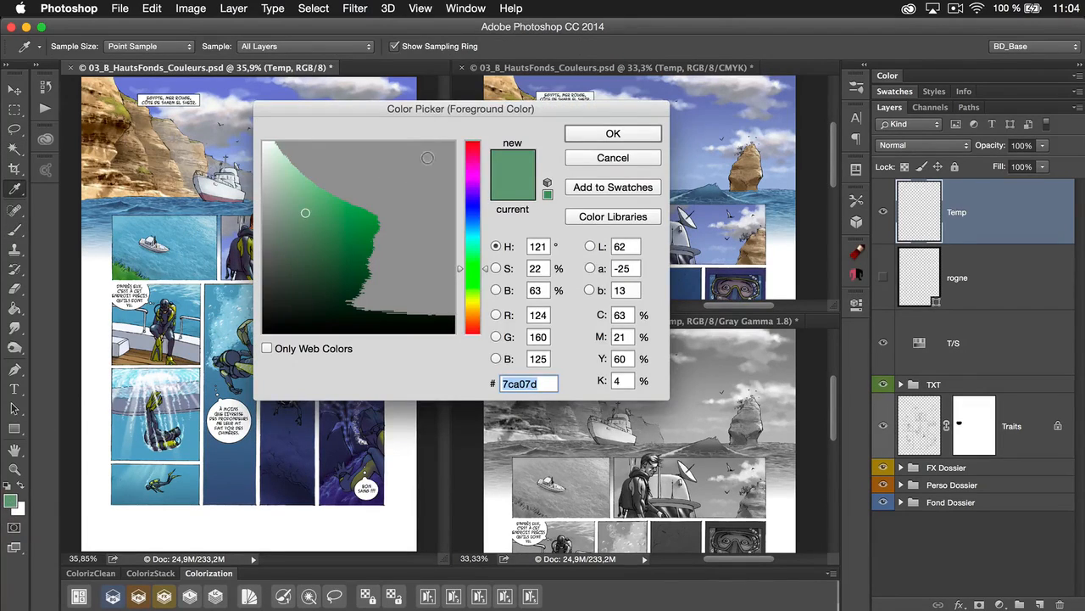
left_click(430, 160)
left_click(609, 134)
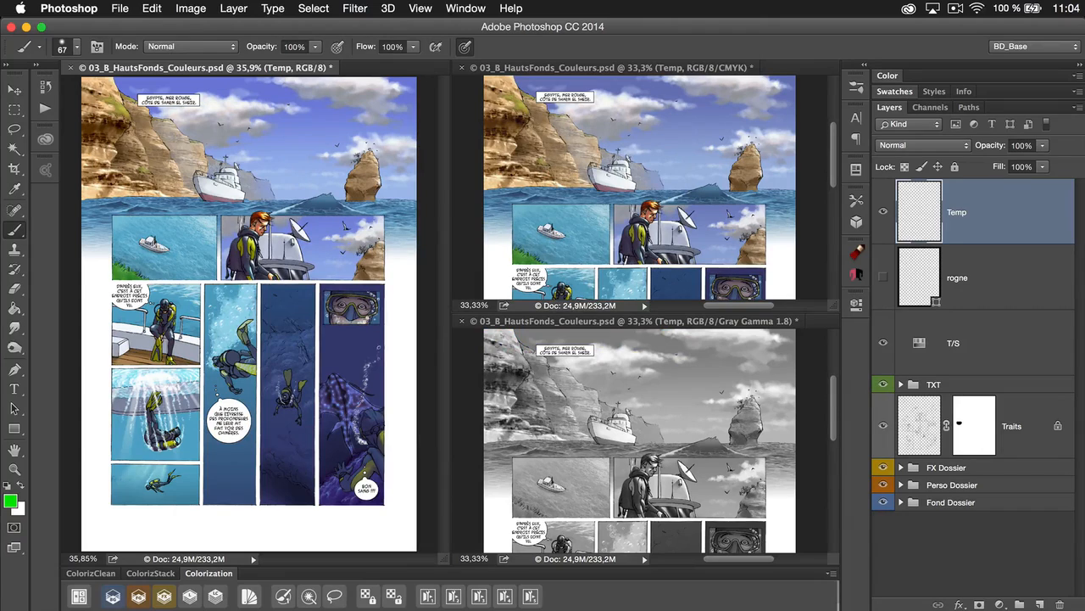
mouse_move(136, 290)
left_mouse_down()
mouse_move(180, 169)
mouse_move(298, 229)
mouse_move(338, 403)
mouse_move(185, 458)
mouse_move(315, 157)
left_mouse_up()
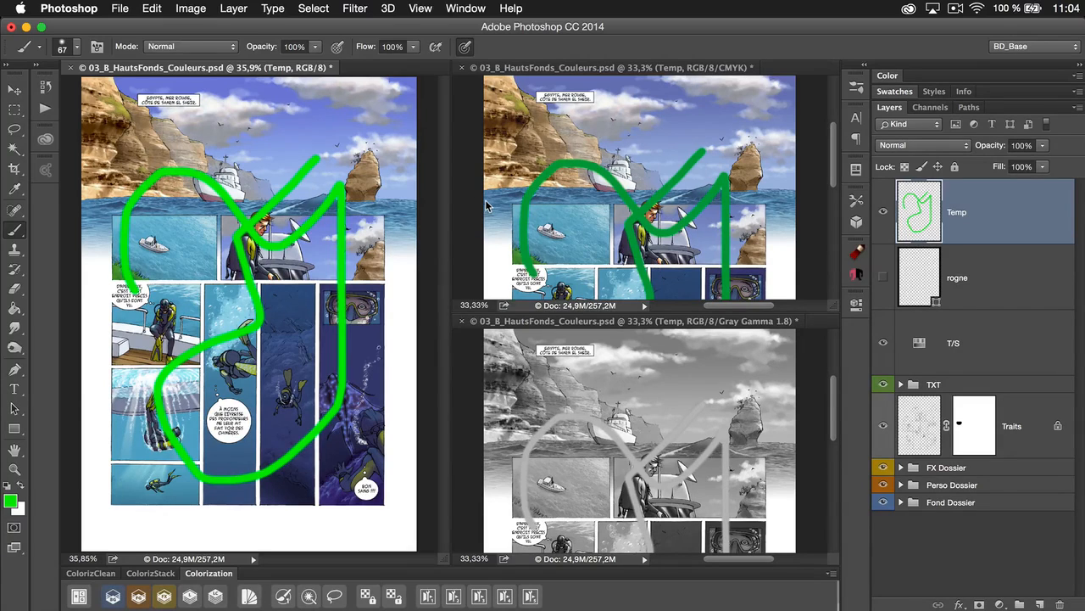
Open the keyboard shortcuts for application menus and look up the Colorization scripts among the File commands
left_click(151, 8)
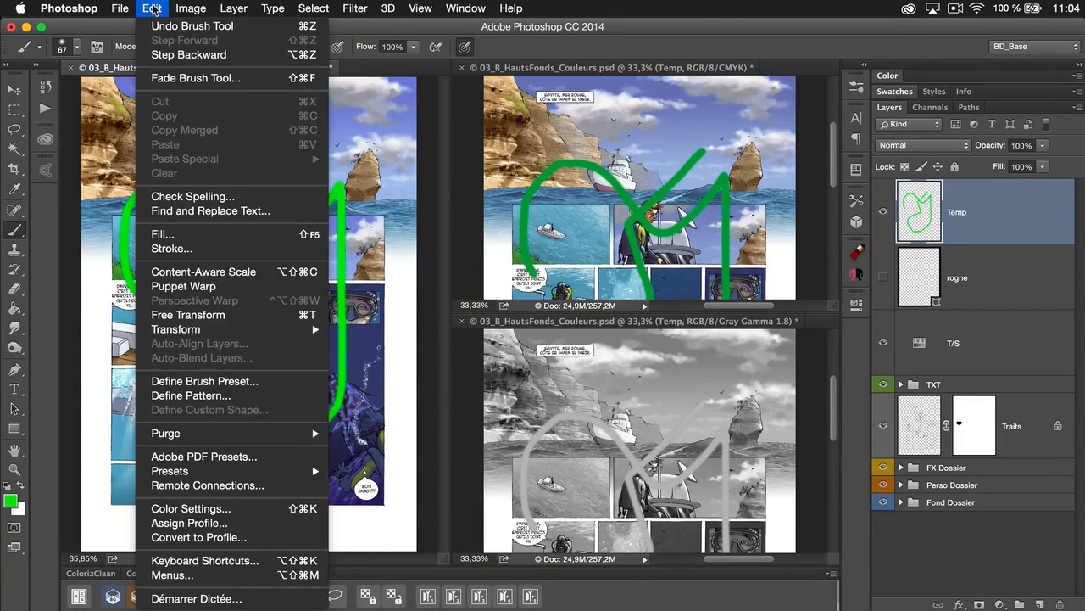
left_click(223, 562)
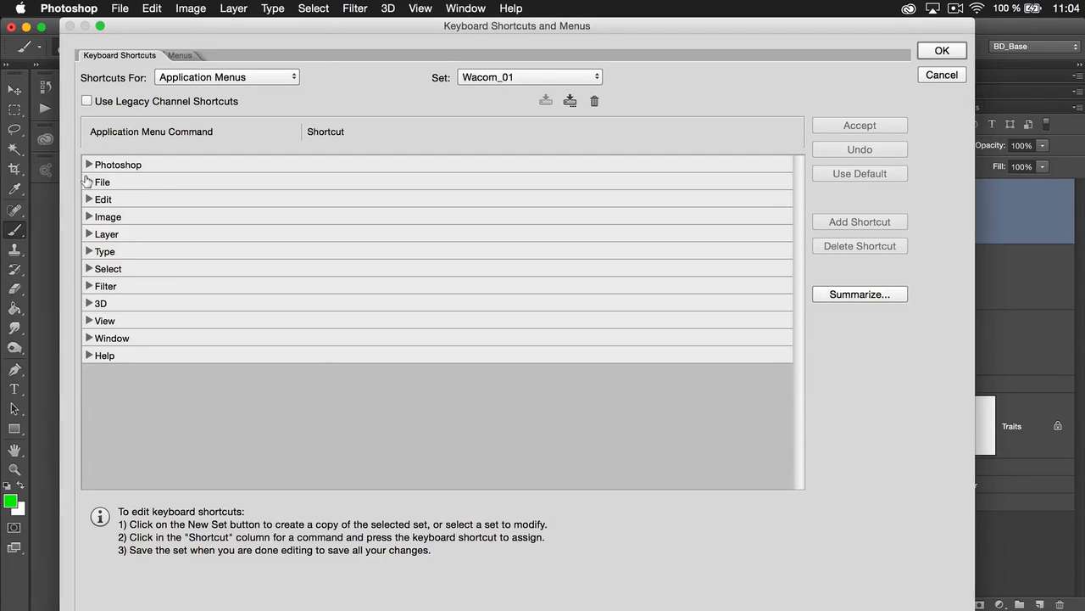
left_click(89, 182)
scroll(160, 335, "down", 10)
scroll(161, 340, "down", 10)
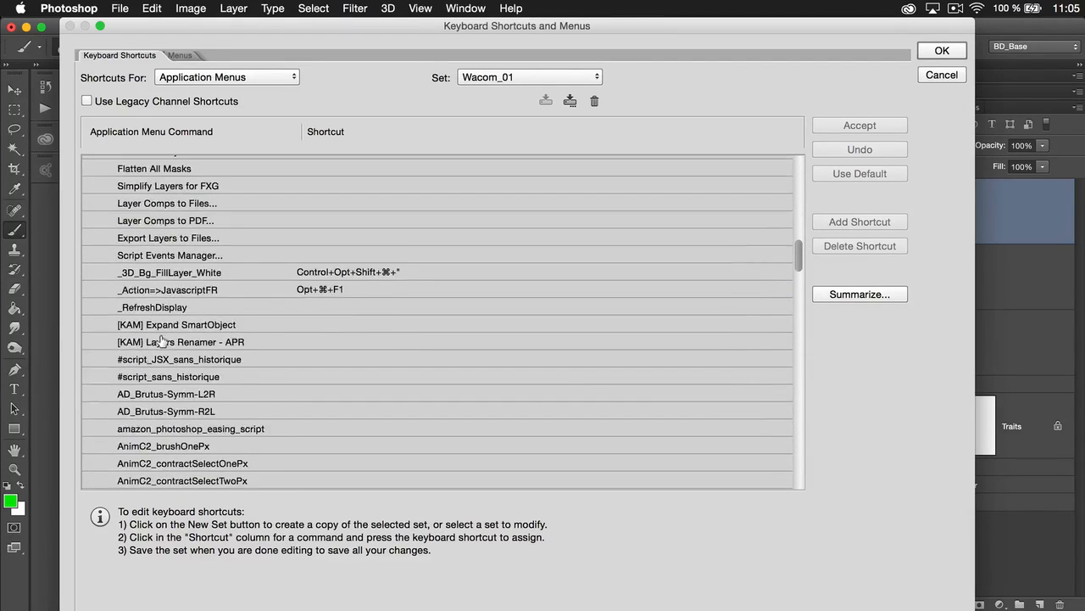
scroll(161, 339, "up", 3)
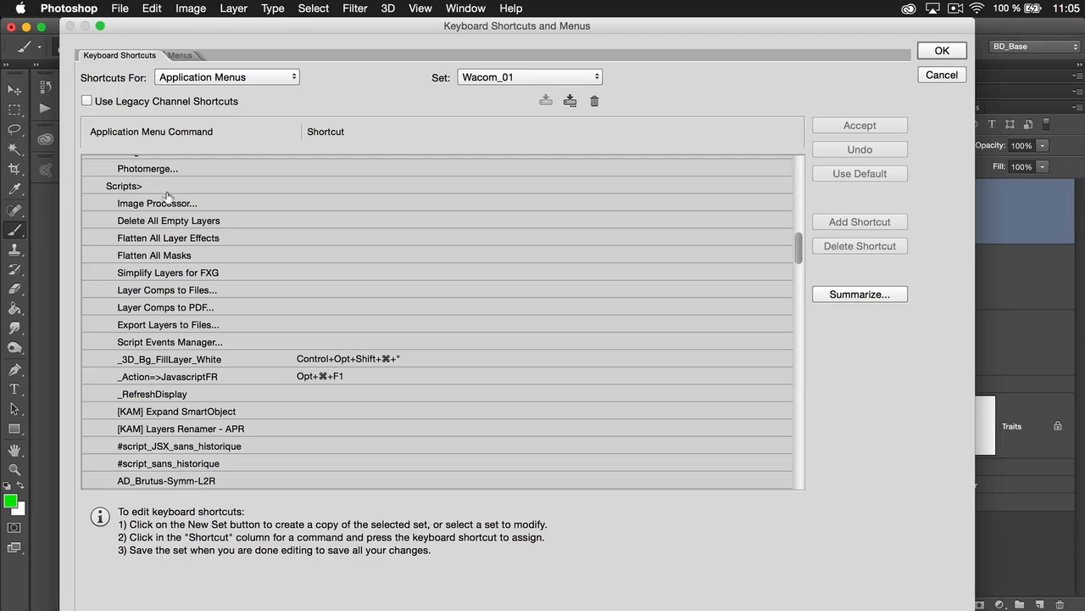
scroll(167, 348, "down", 3)
scroll(167, 347, "down", 5)
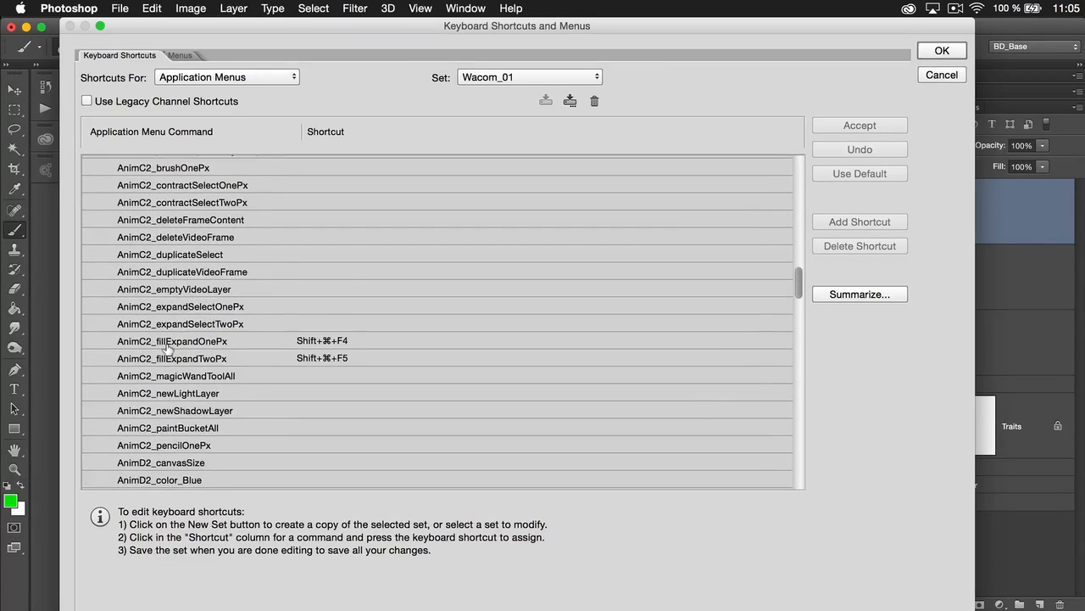
scroll(167, 348, "down", 2)
scroll(167, 347, "down", 3)
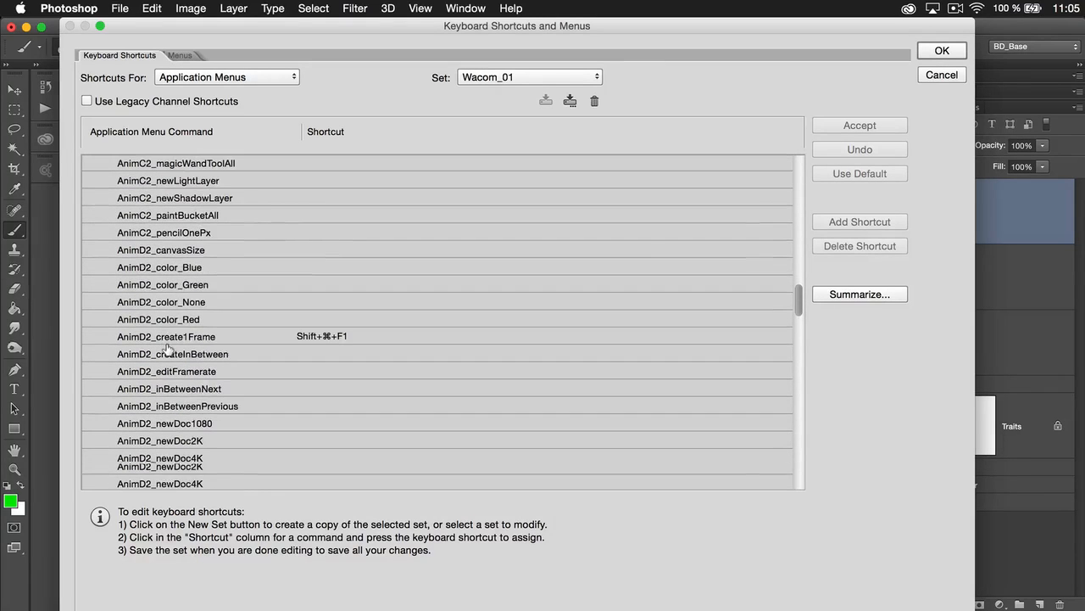
scroll(167, 348, "down", 9)
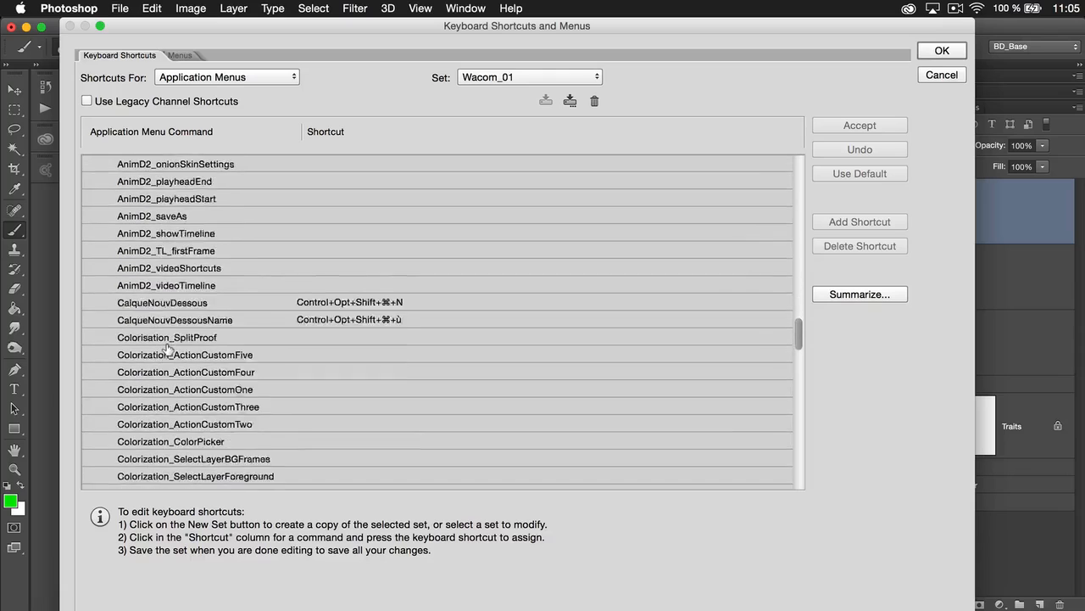
scroll(167, 347, "down", 1)
Examine the Colorization, ColorizClean and ColorizStack script commands that can be given a shortcut
scroll(167, 348, "up", 2)
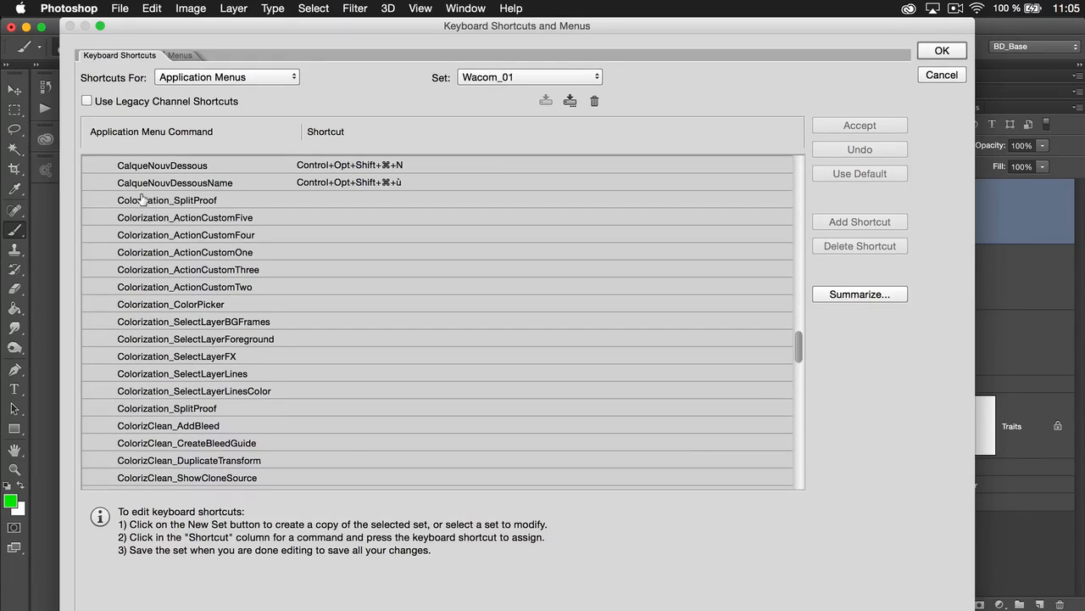
scroll(144, 356, "down", 1)
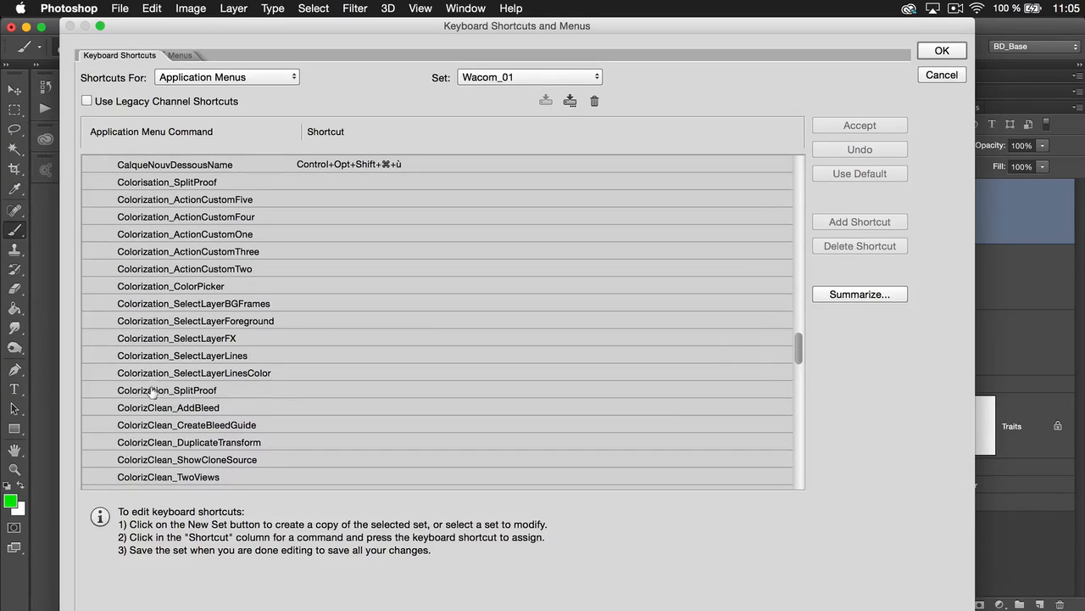
scroll(155, 428, "down", 3)
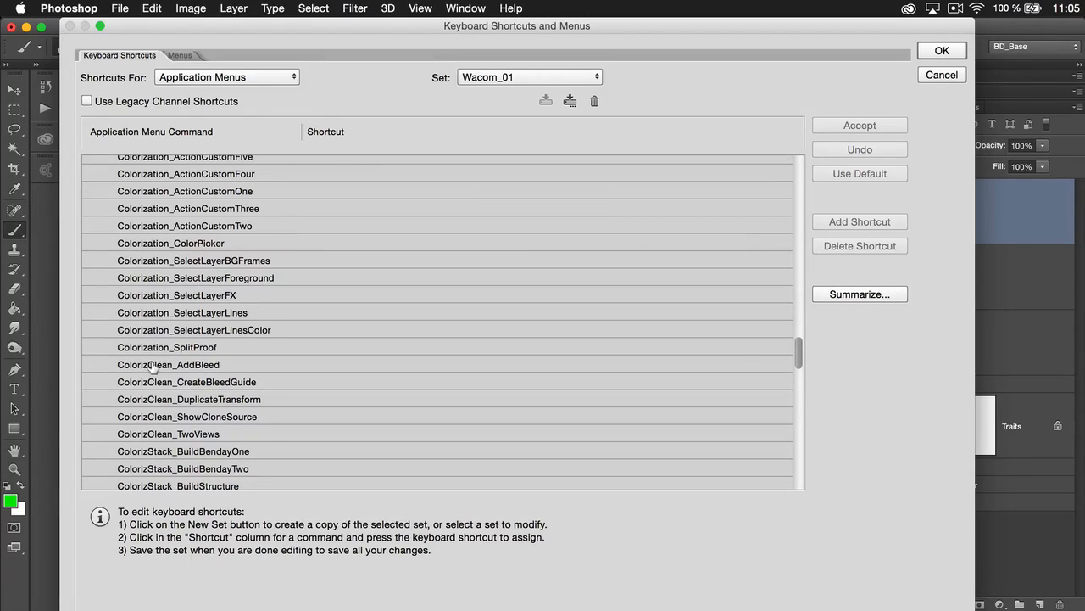
scroll(185, 406, "down", 2)
scroll(185, 405, "down", 9)
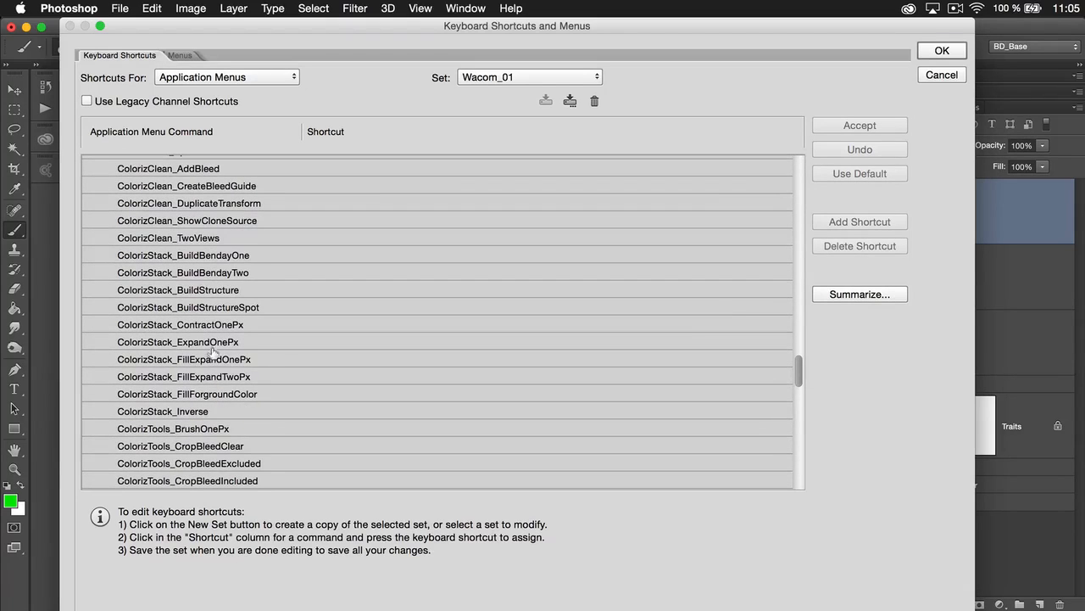
scroll(212, 346, "up", 2)
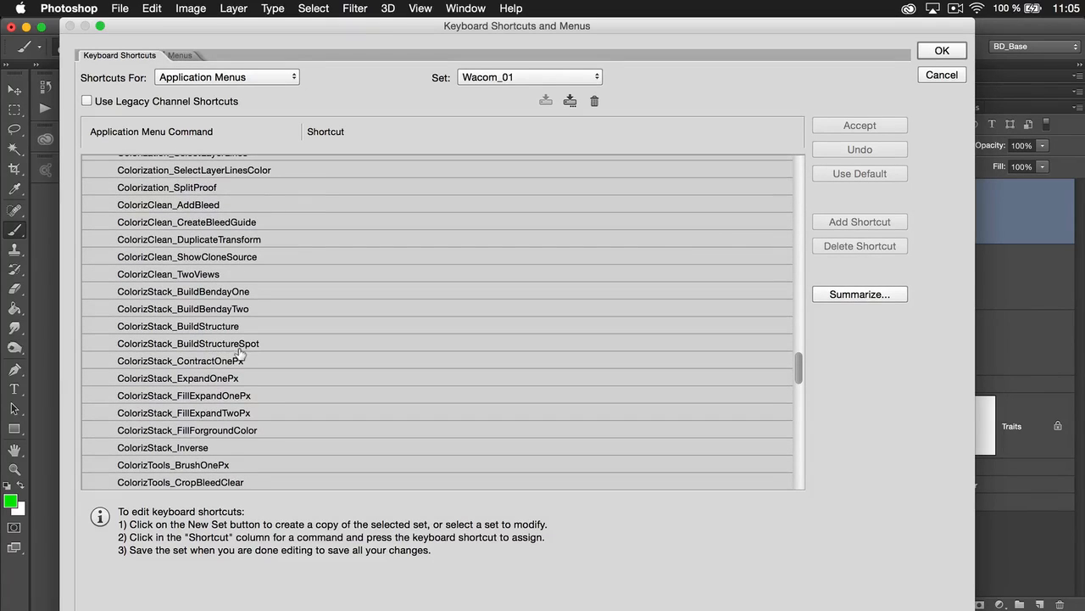
Open the shortcut entry of ColorizStack_BuildStructure for editing, and close the keyboard shortcuts dialog without saving
left_click(334, 321)
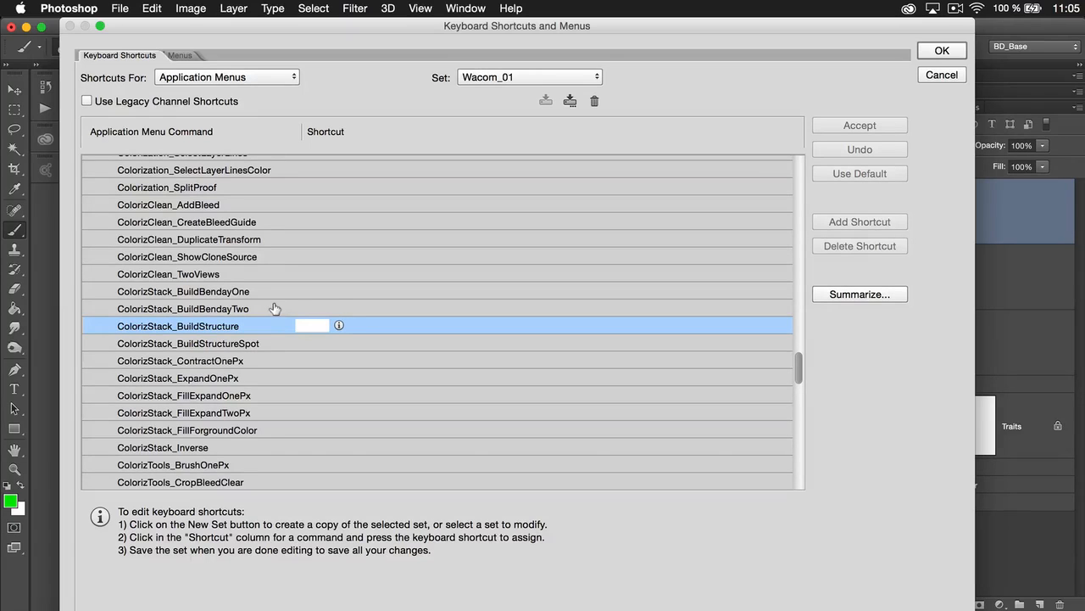
scroll(208, 323, "up", 10)
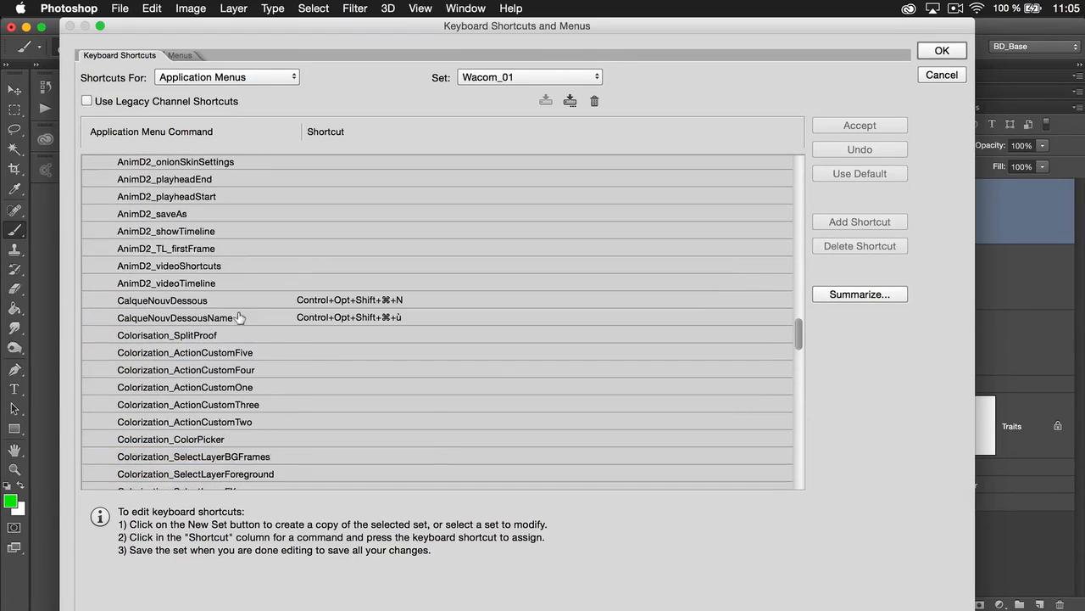
left_click(240, 317)
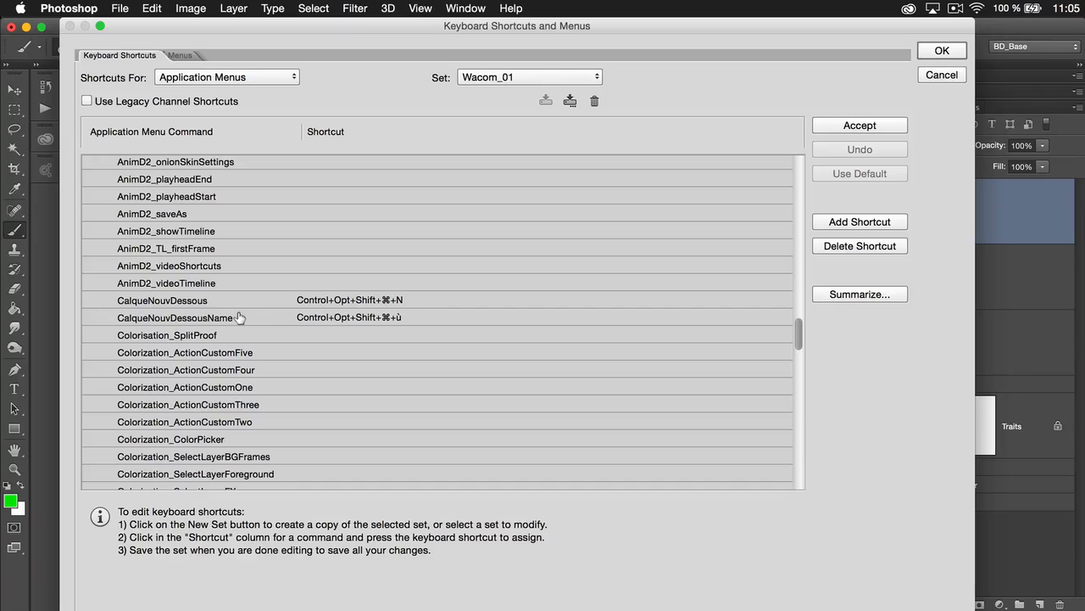
left_click(939, 77)
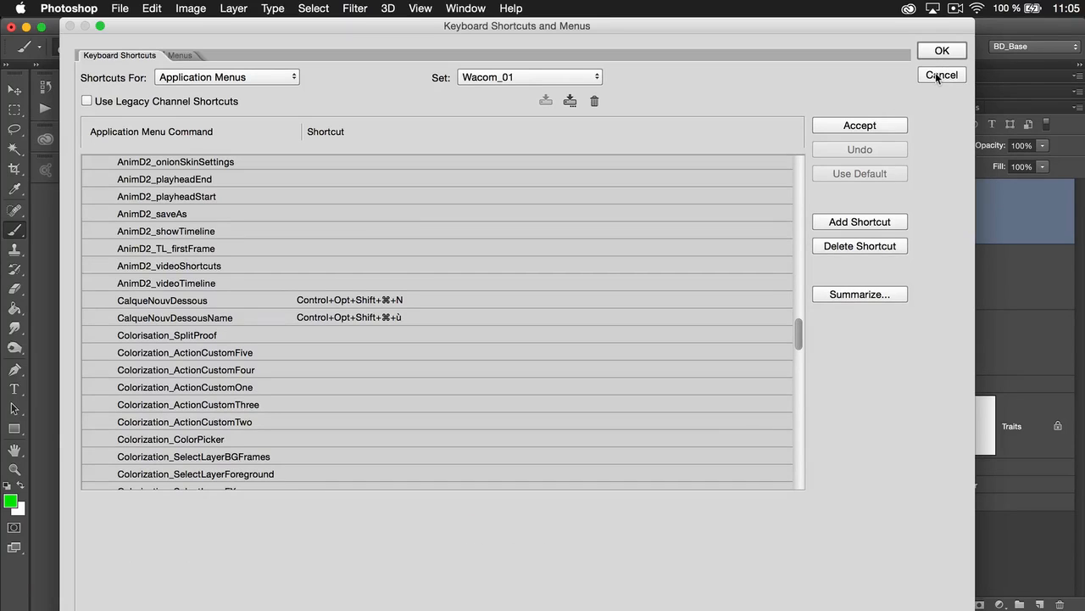
left_click(940, 76)
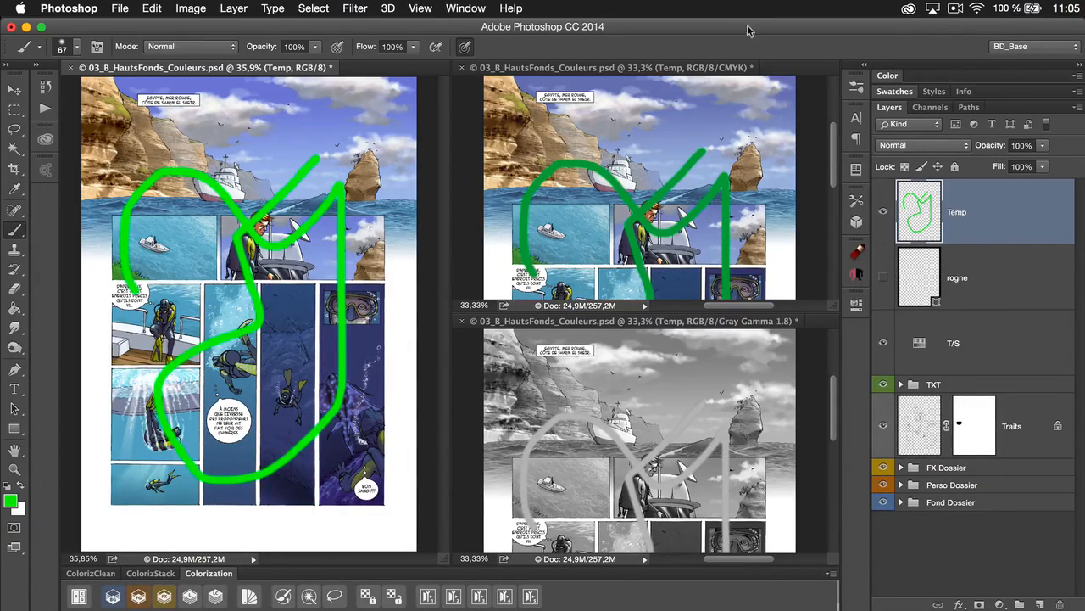